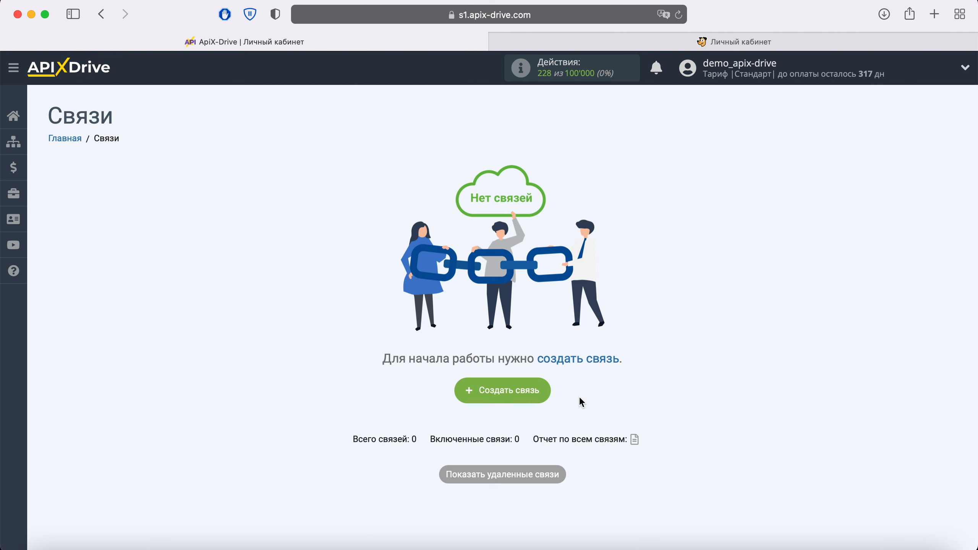
Create a new connection with Smart Sender (webhook) as the data source system
left_click(536, 393)
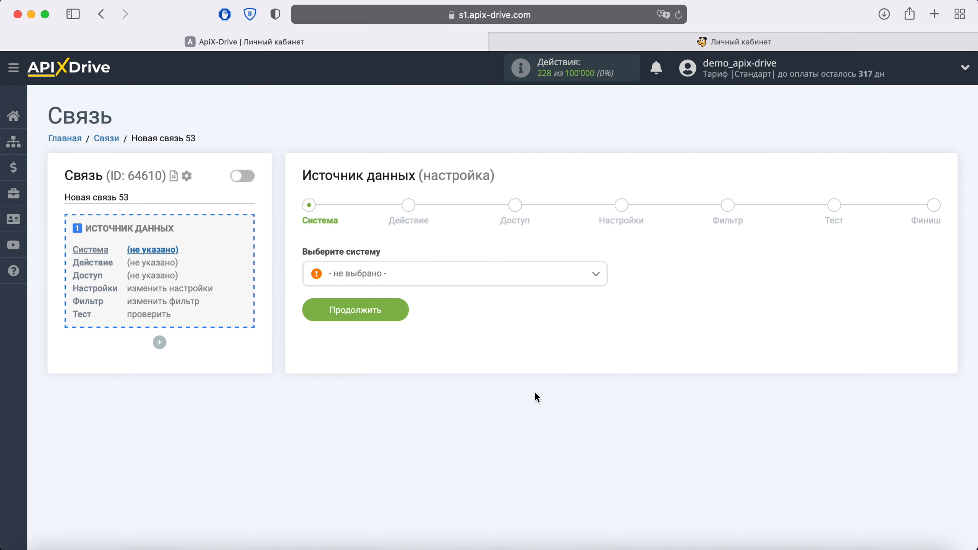
left_click(463, 273)
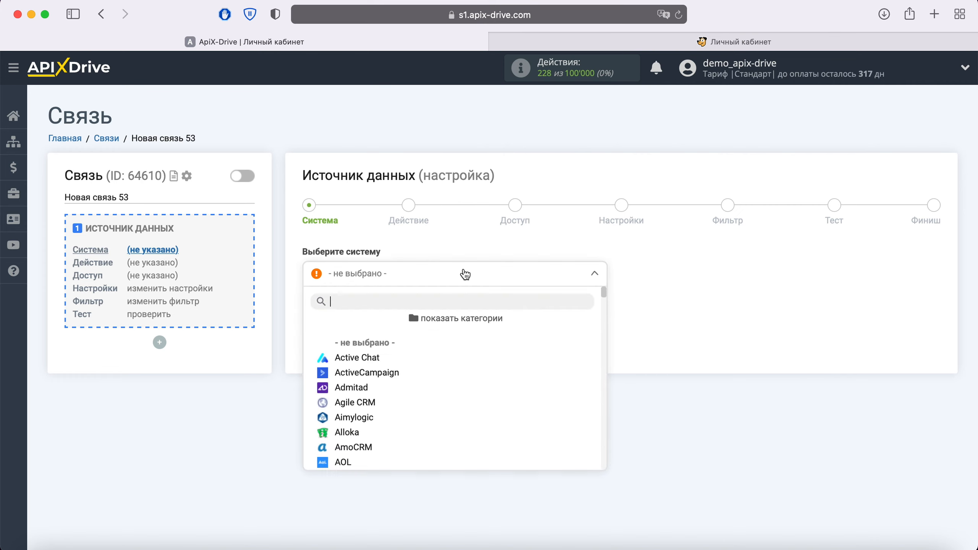
scroll(518, 386, "down", 10)
scroll(519, 387, "down", 20)
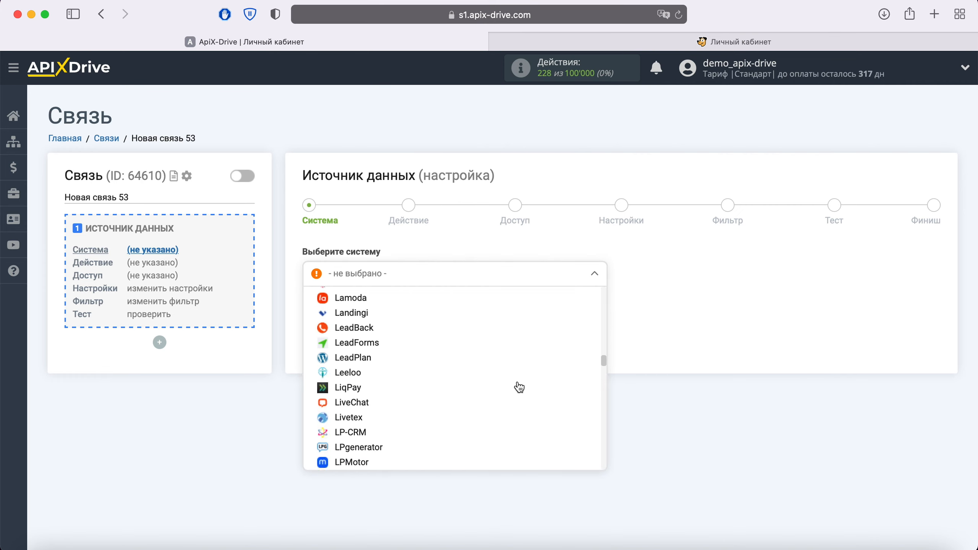
scroll(519, 386, "down", 15)
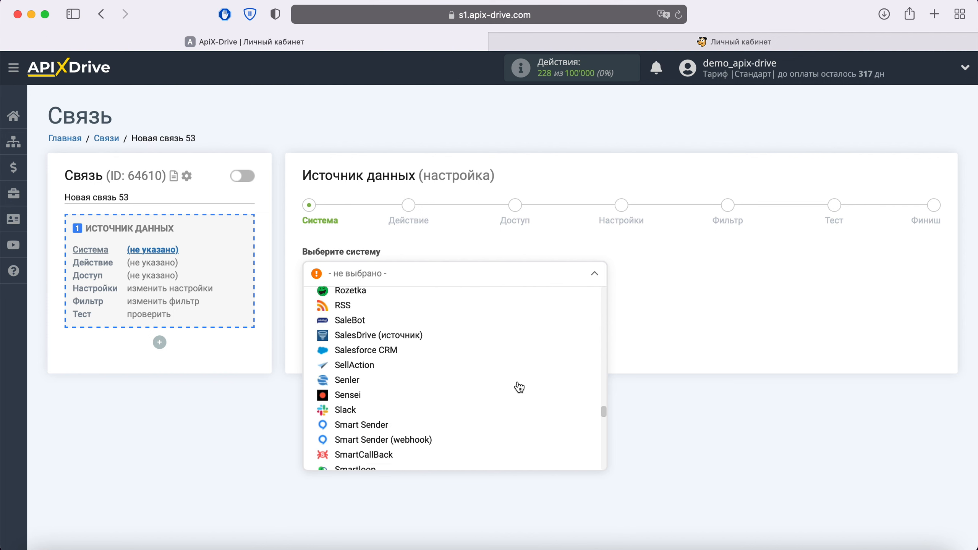
left_click(516, 387)
left_click(397, 305)
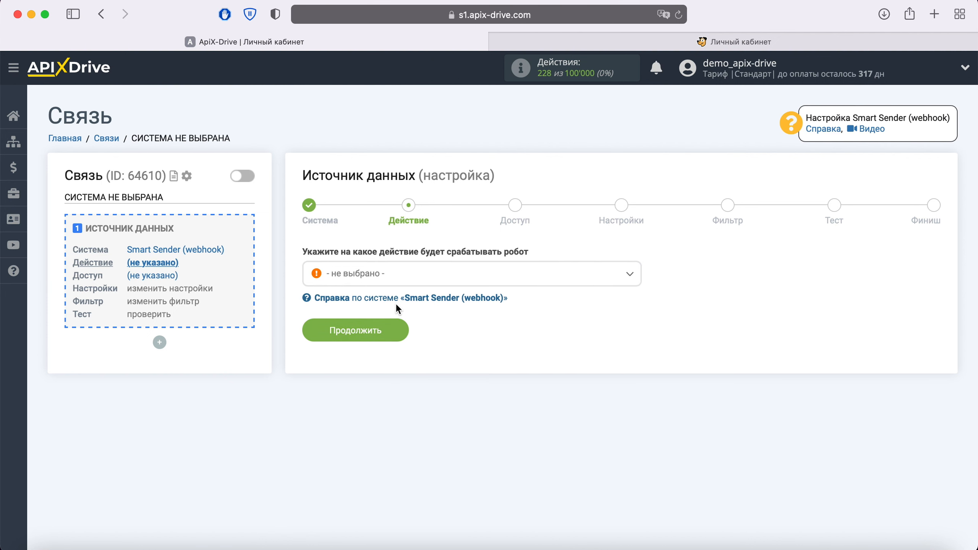
Set the source action to Получить данные and proceed to the Доступ step
left_click(410, 284)
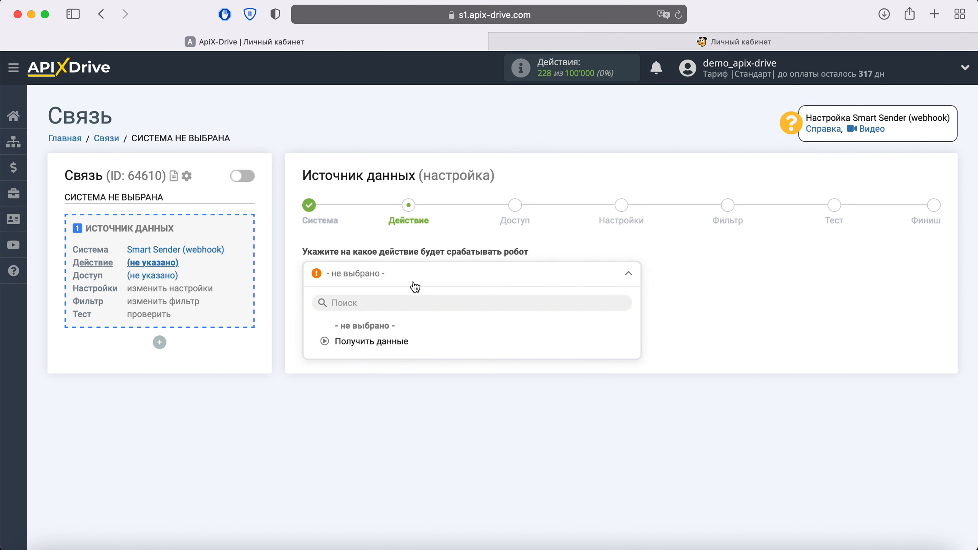
left_click(393, 341)
left_click(392, 331)
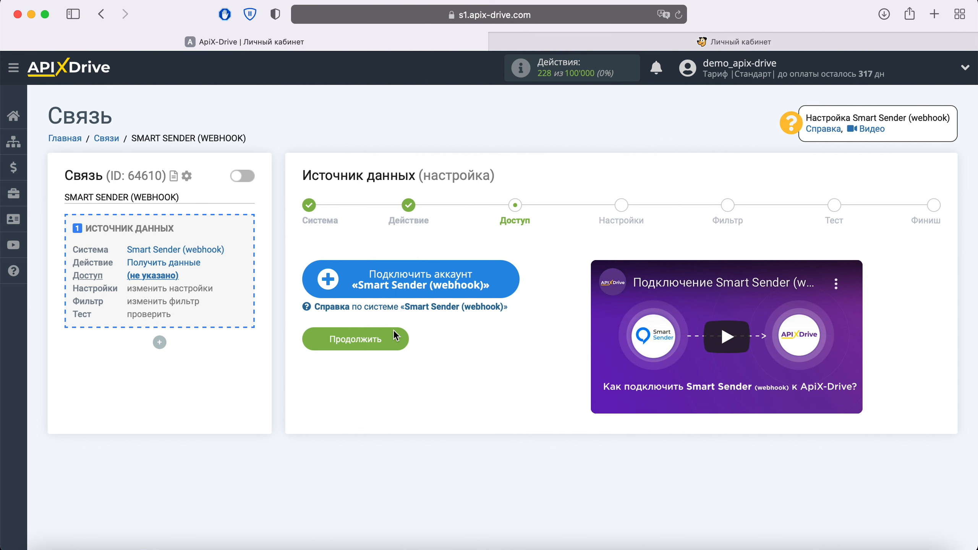
Save a Smart Sender (webhook) account with its default name, select it as the login, and continue
left_click(504, 279)
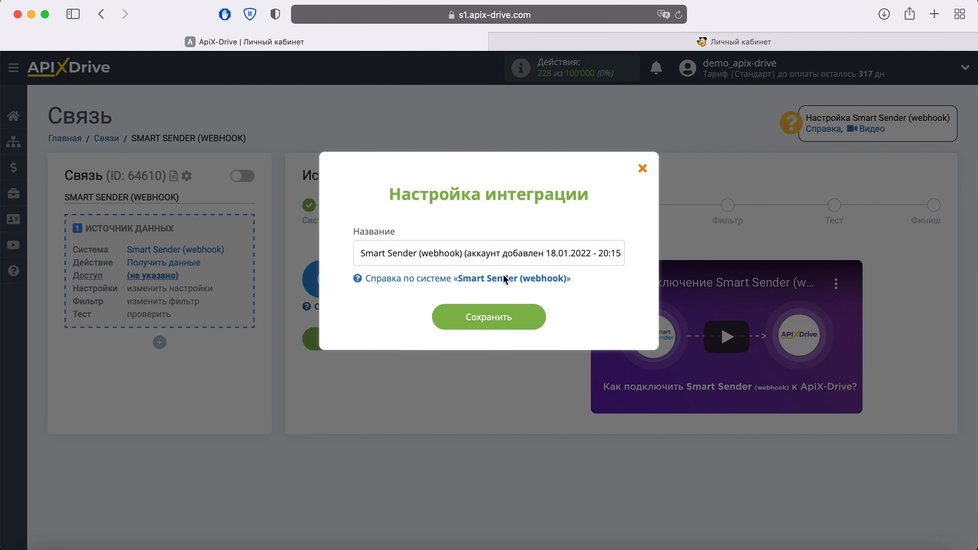
left_click_drag(361, 253, 679, 263)
left_click(615, 296)
left_click(537, 321)
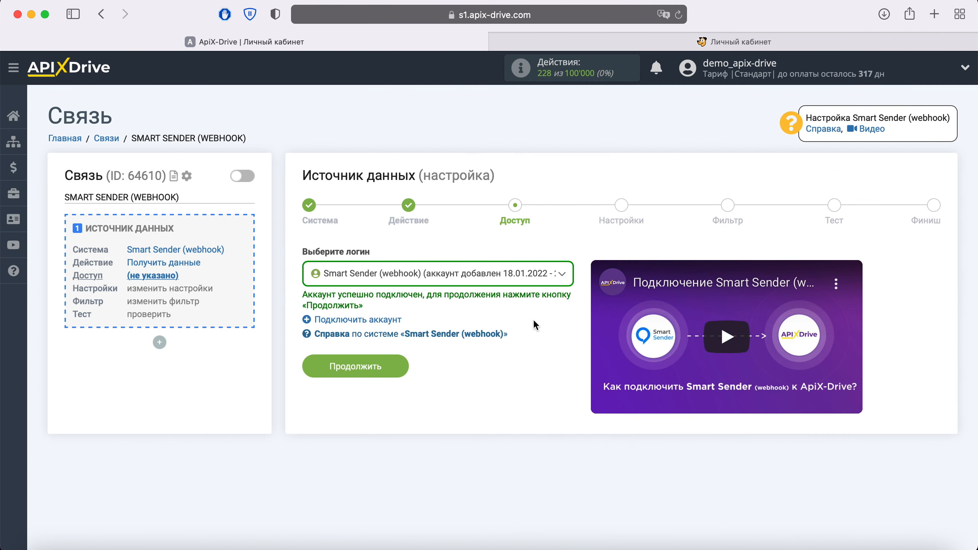
left_click(554, 281)
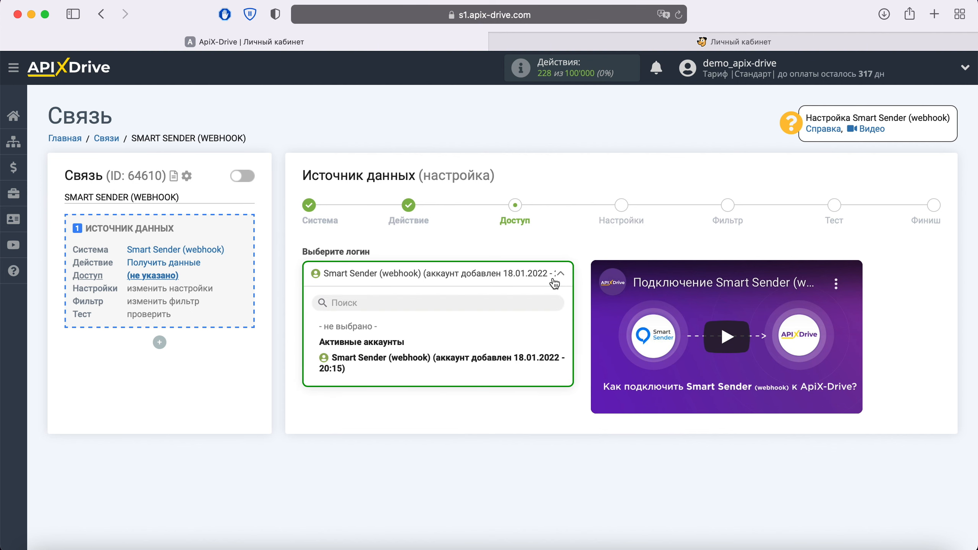
left_click(438, 357)
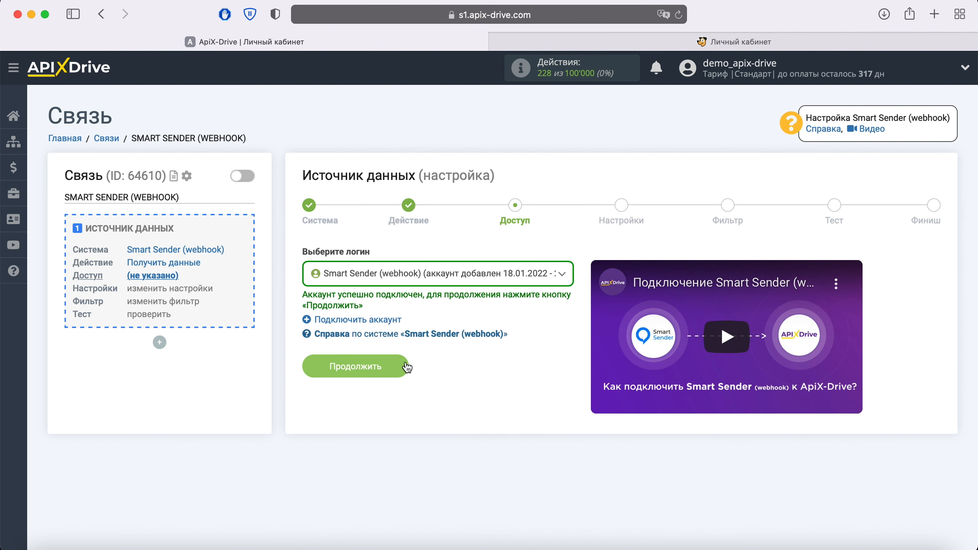
left_click(394, 364)
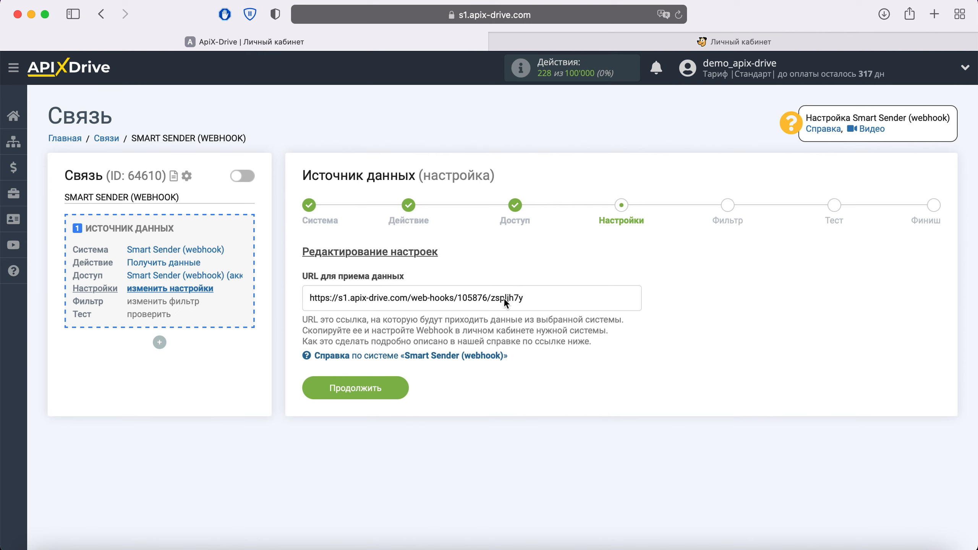
Copy the webhook address from the URL для приема данных field
left_click_drag(528, 299, 308, 299)
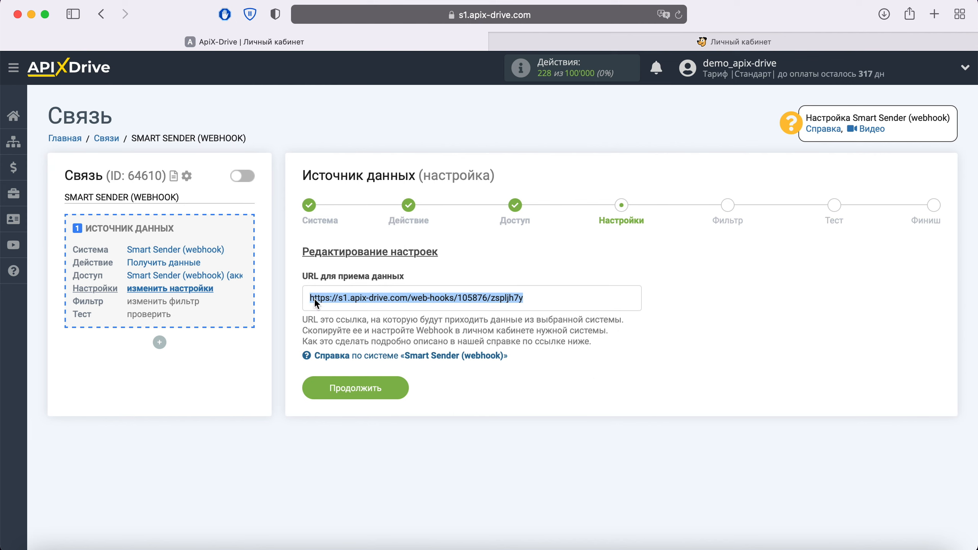
right_click(339, 300)
left_click(368, 364)
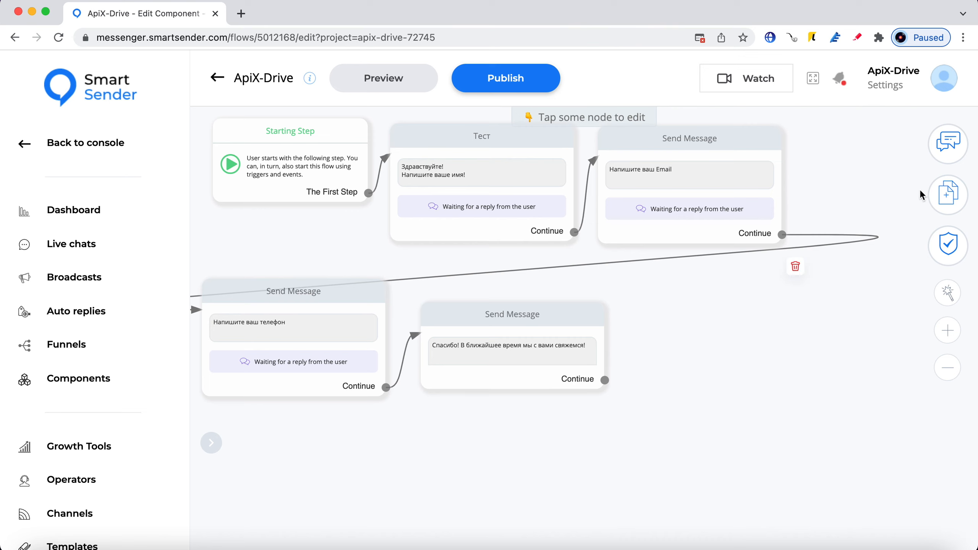
Add a Perform Actions node beside the final message and open it
left_click(948, 194)
left_click(819, 362)
left_click_drag(667, 422, 750, 335)
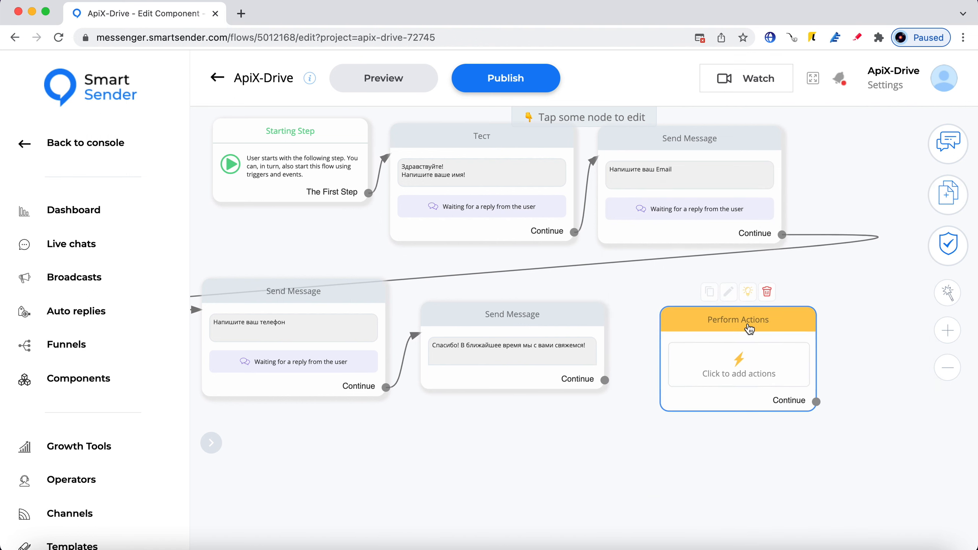
left_click(751, 335)
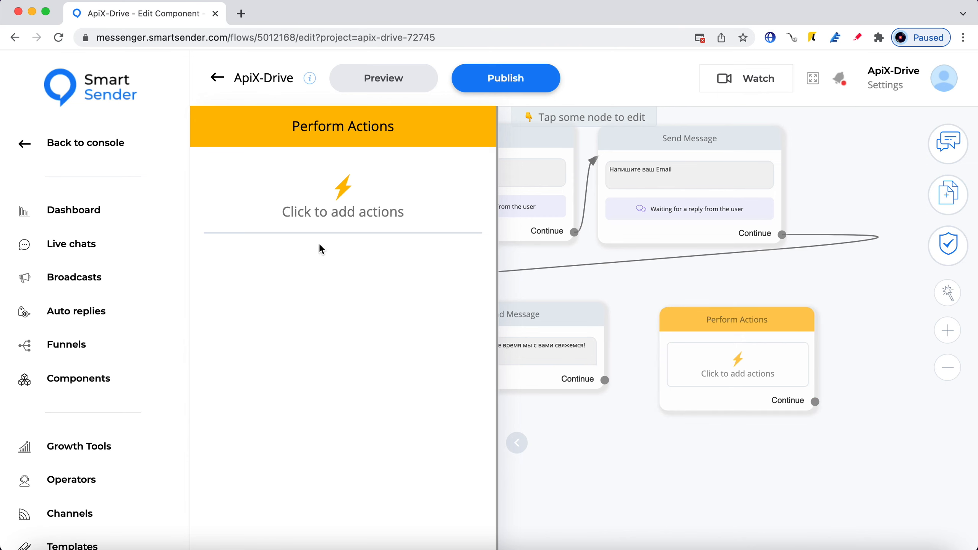
Add an External Request action to the Perform Actions node
left_click(333, 215)
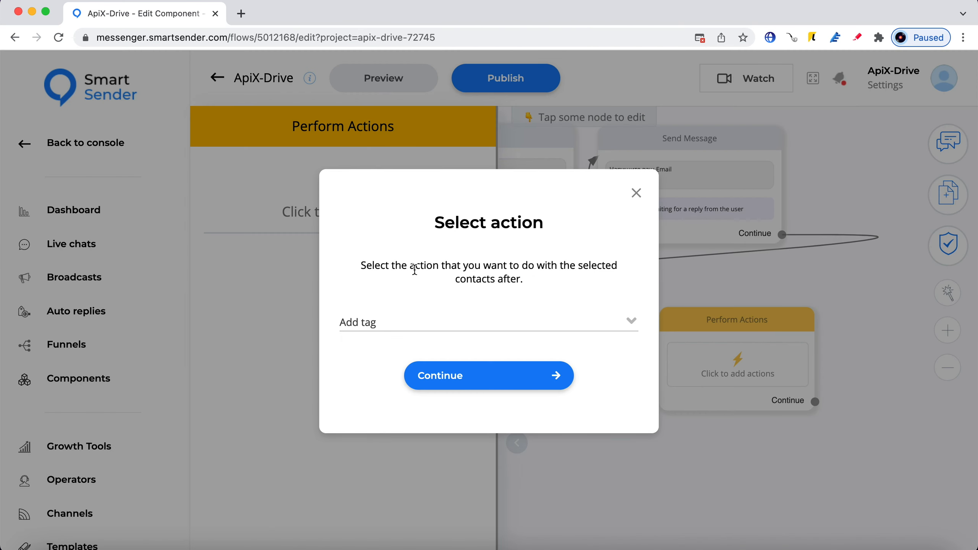
left_click(452, 321)
scroll(504, 394, "down", 3)
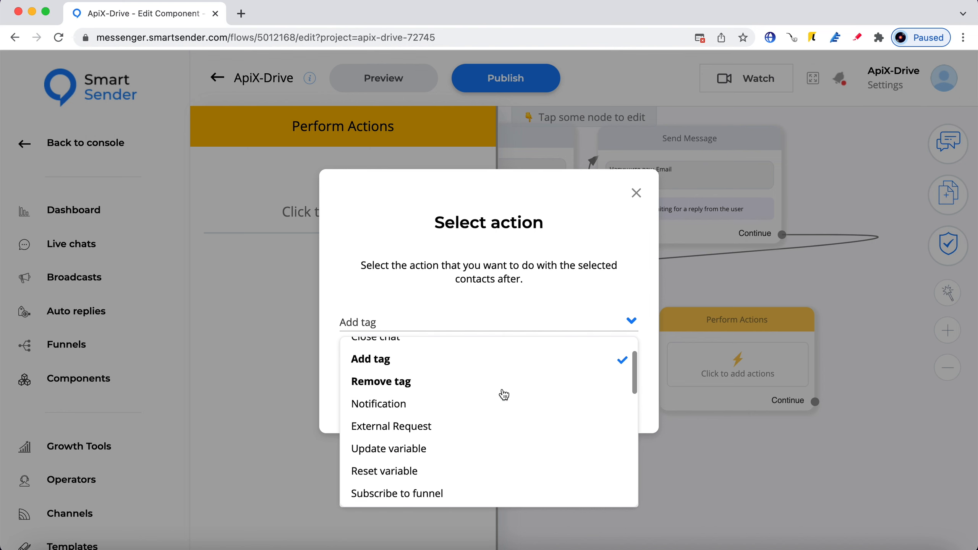
left_click(423, 402)
left_click(510, 375)
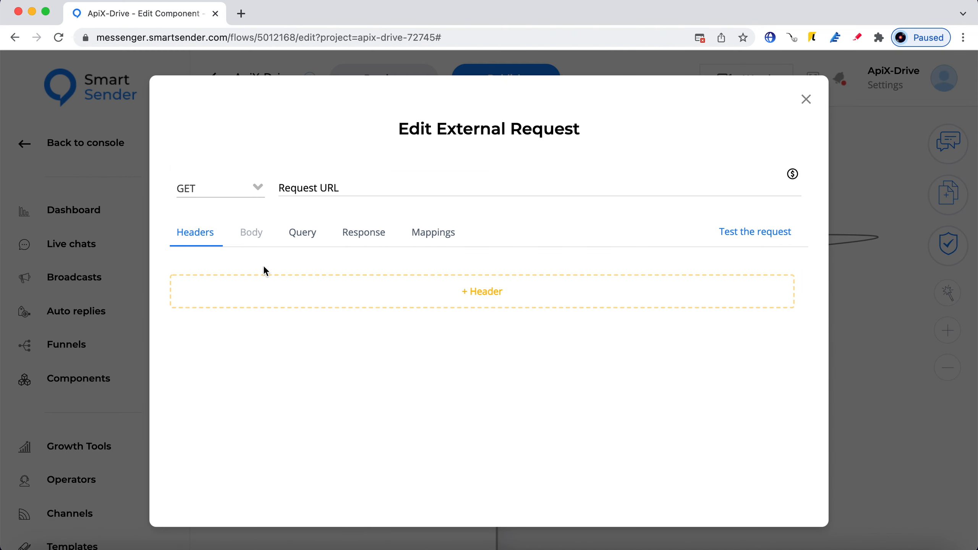
Set the request method to POST with the ApiX-Drive webhook as Request URL
left_click(218, 188)
left_click(230, 258)
left_click(302, 188)
right_click(303, 184)
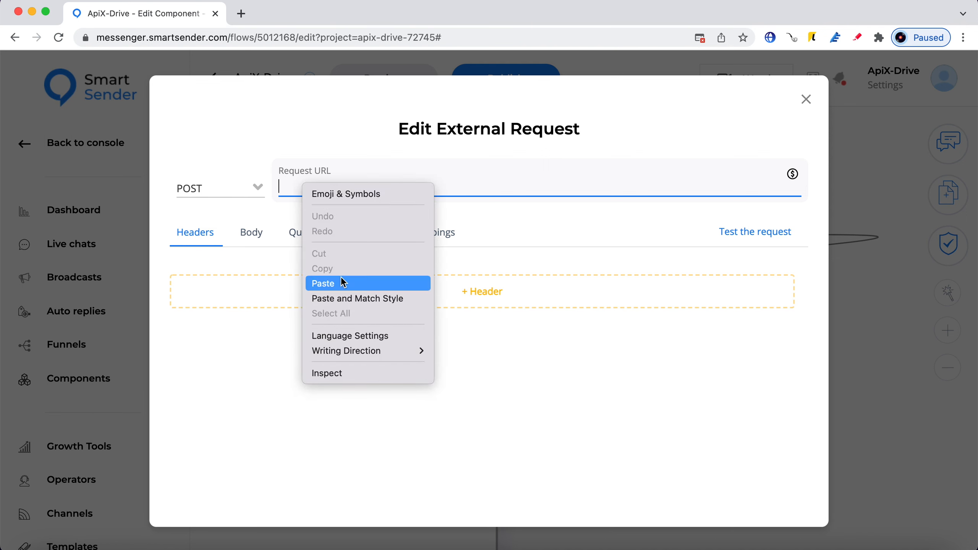
left_click(343, 283)
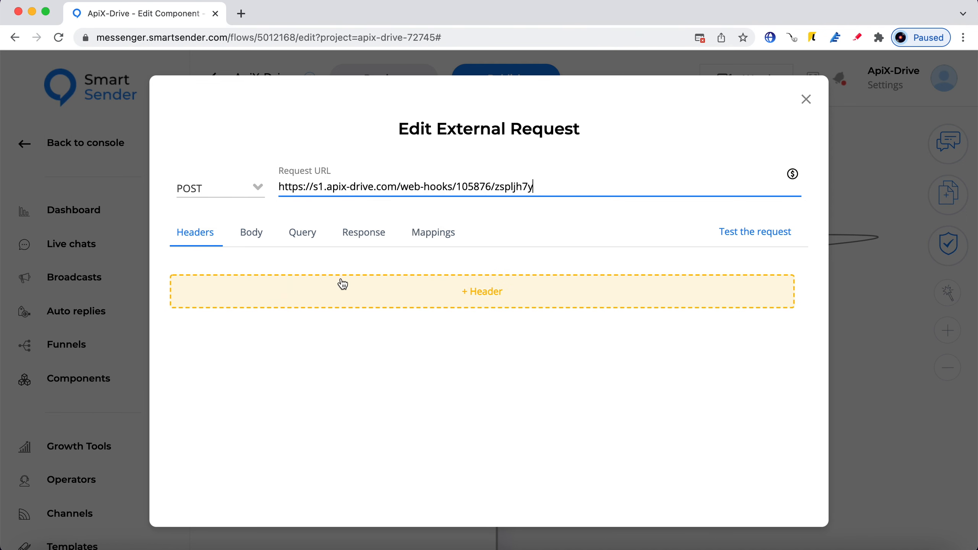
Fill the body with all contact variables, confirm, and connect Send Message's Continue port to the node
left_click(251, 233)
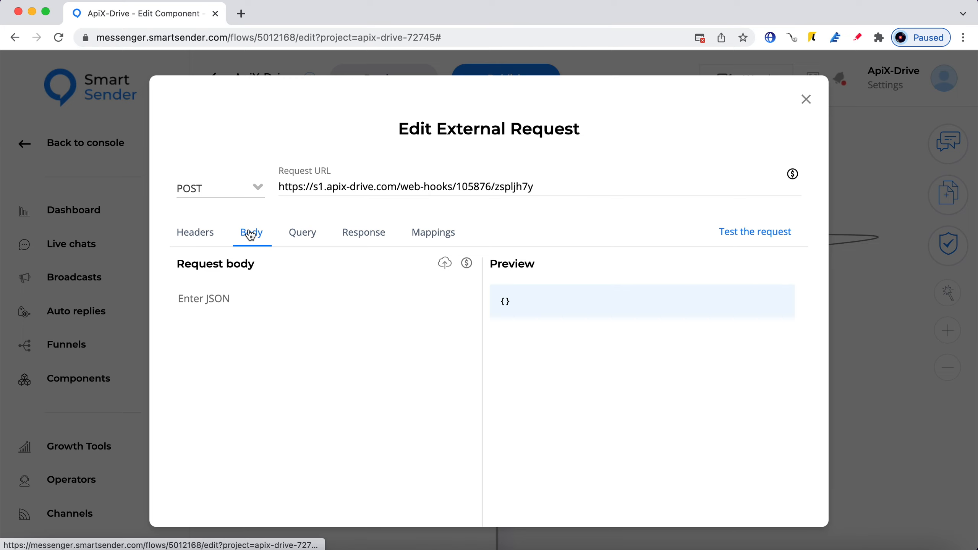
left_click(445, 263)
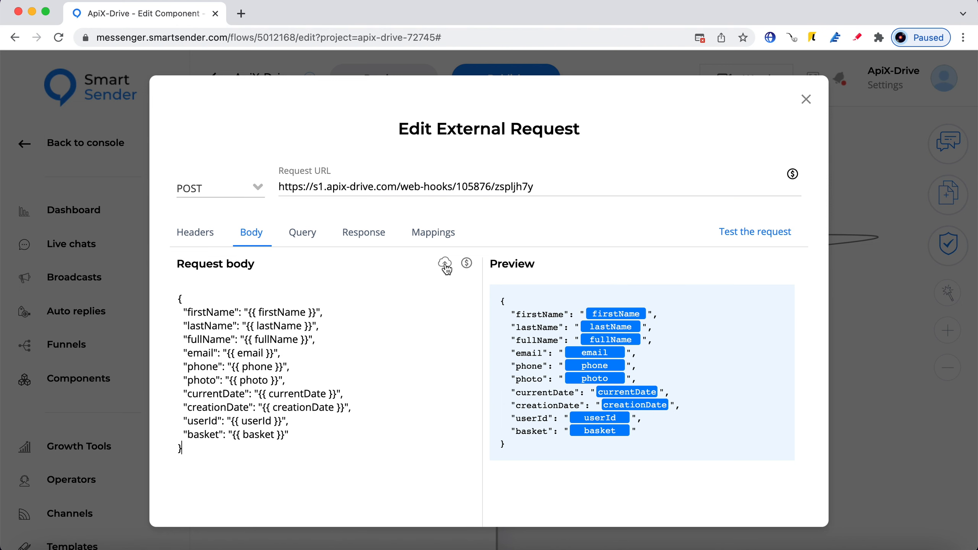
scroll(446, 266, "down", 3)
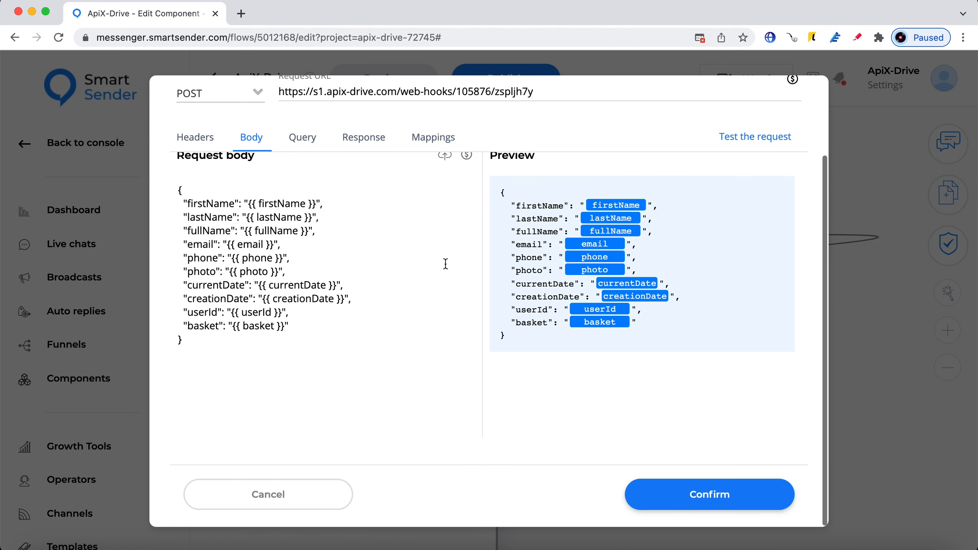
left_click(737, 494)
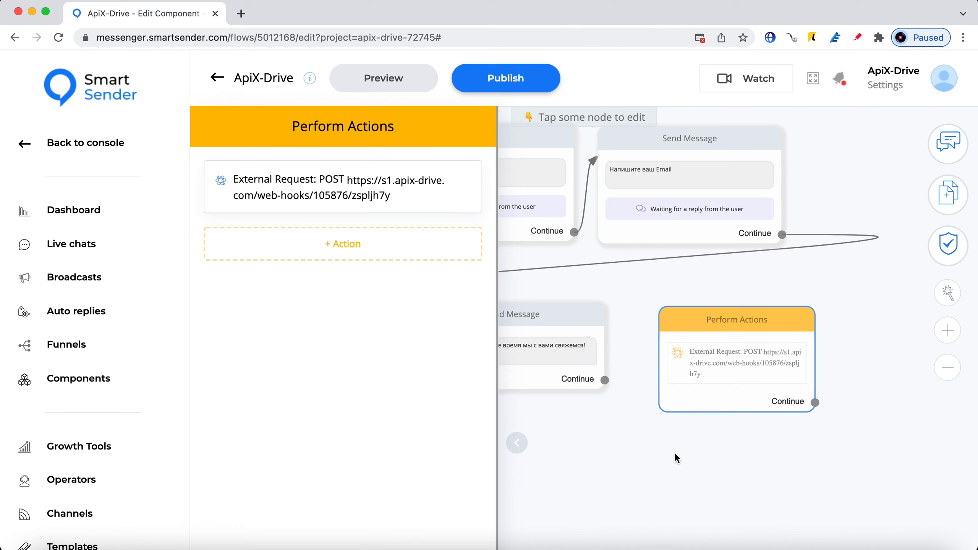
left_click_drag(605, 380, 666, 346)
Publish the ApiX-Drive flow and preview it on the FB Lead Forms (facebook) channel
left_click(536, 80)
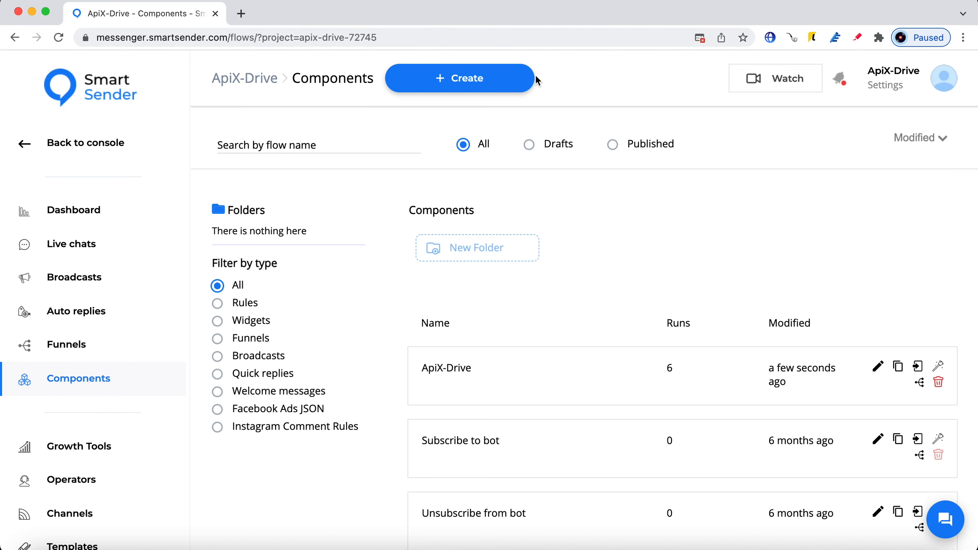
left_click(476, 381)
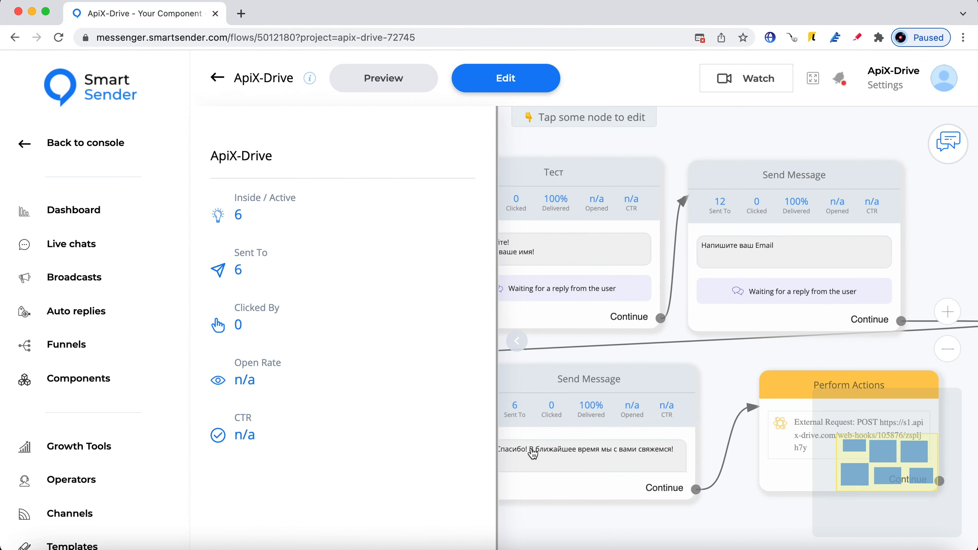
left_click(385, 77)
left_click(469, 314)
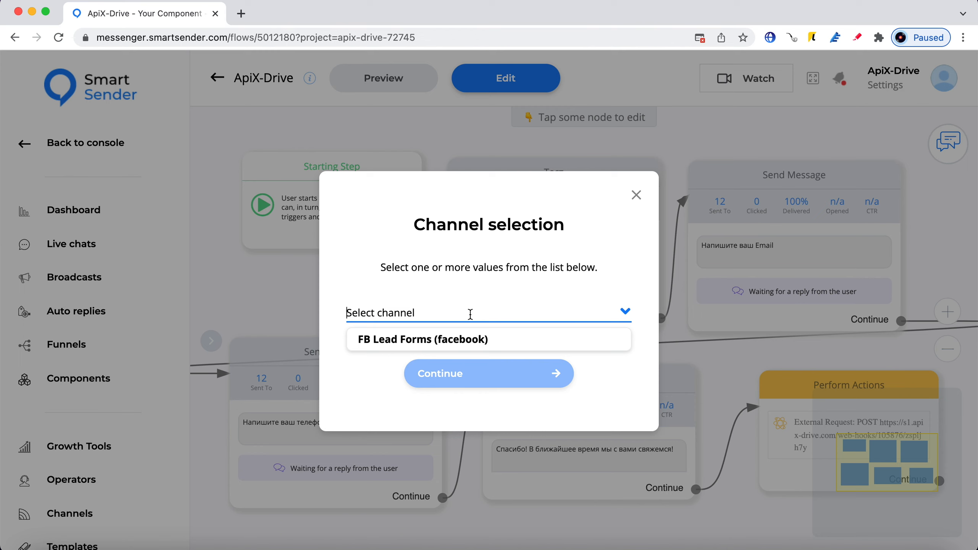
left_click(468, 339)
Press Get Started and answer the bot with a test name, e-mail address and phone number
left_click(495, 371)
left_click(490, 491)
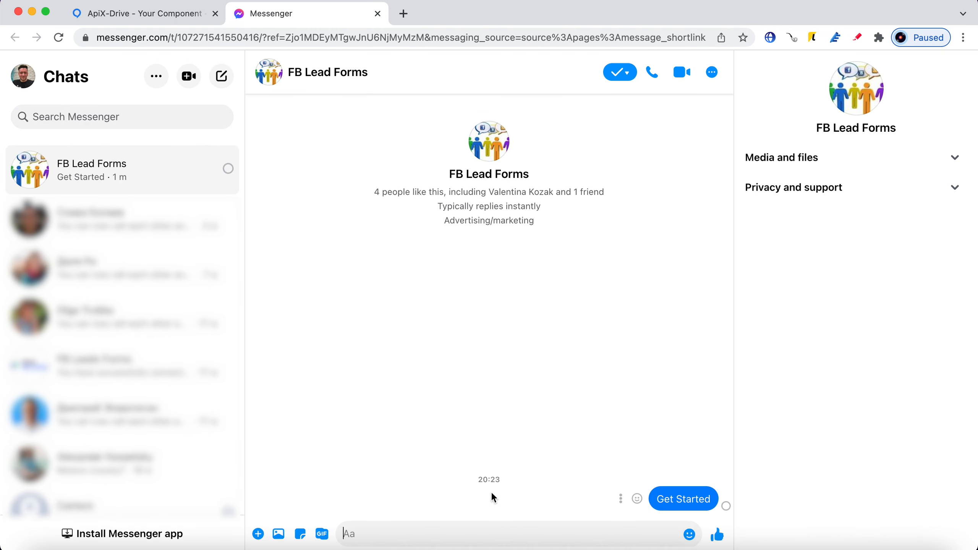
type("Jhon")
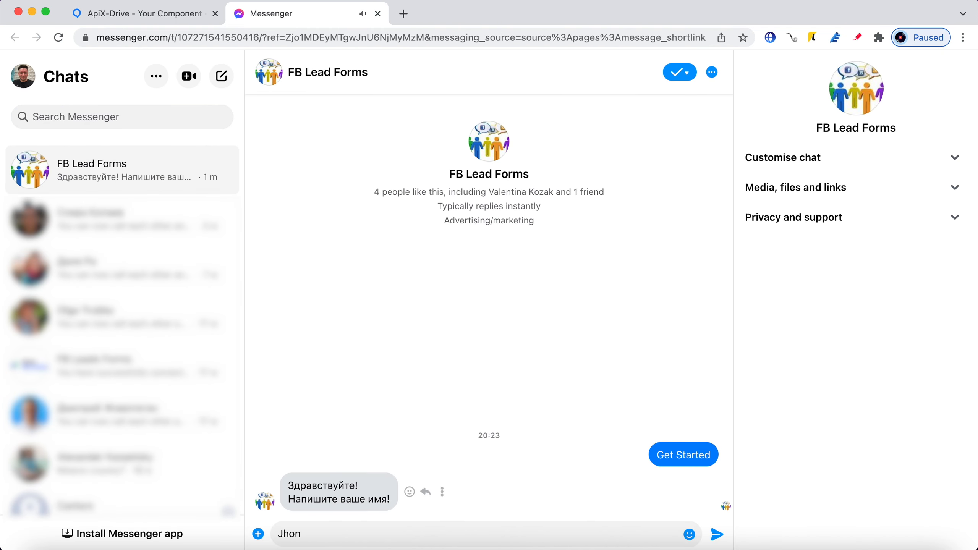
left_click(717, 533)
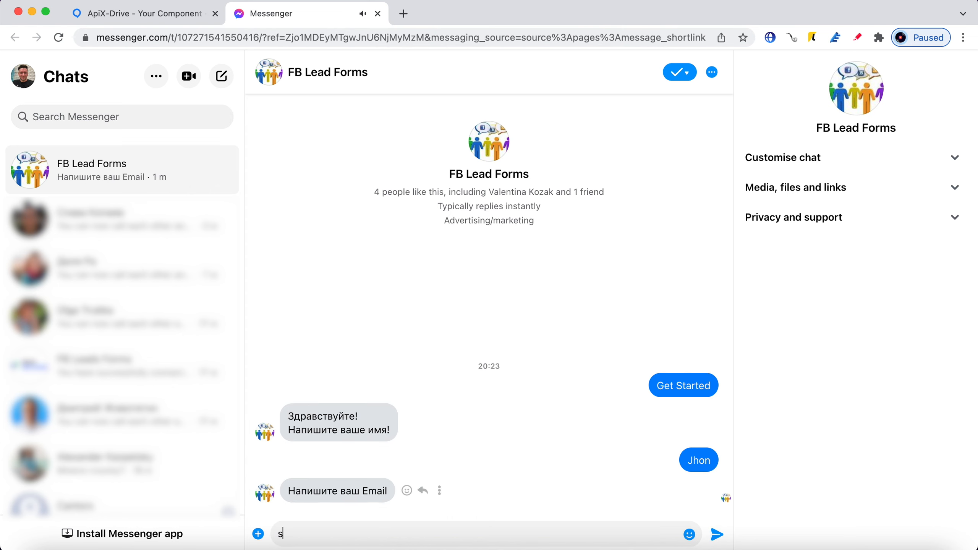
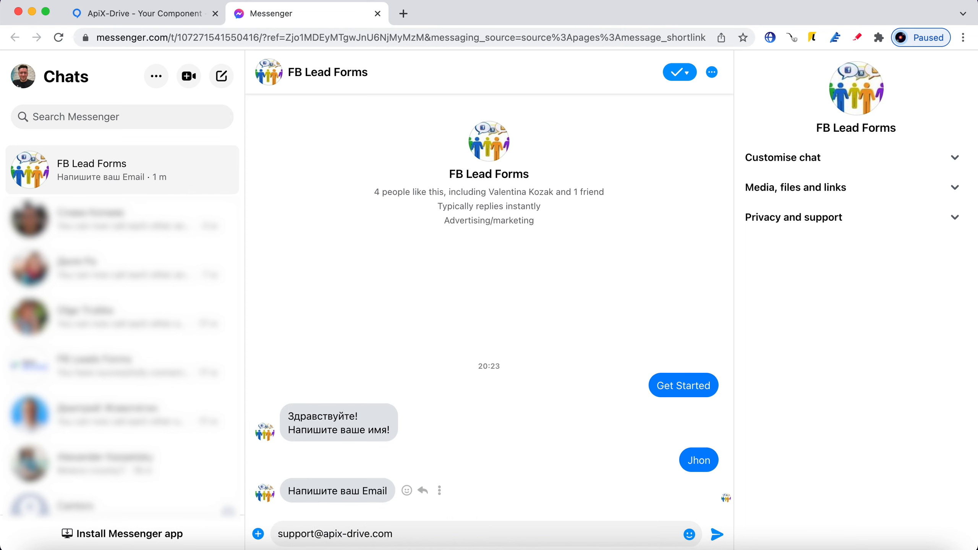
left_click(718, 529)
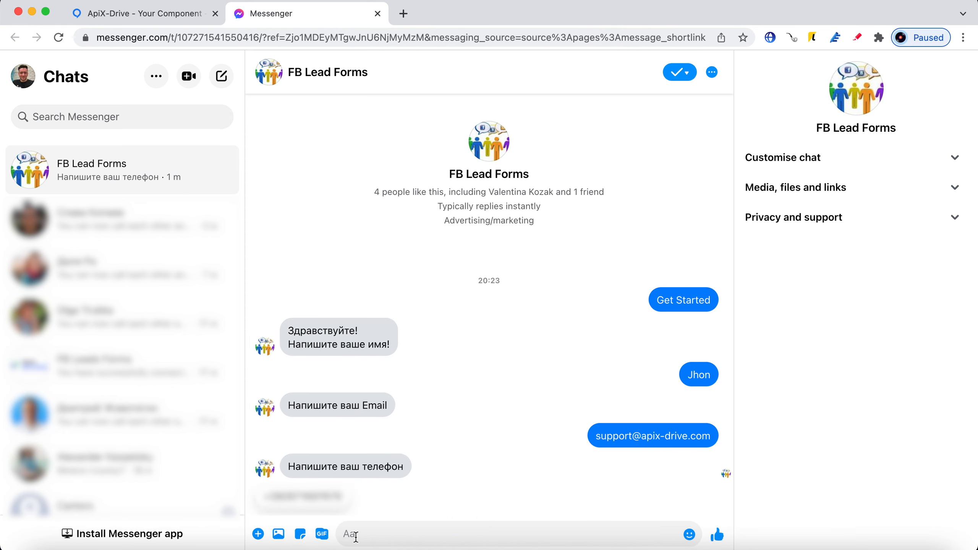
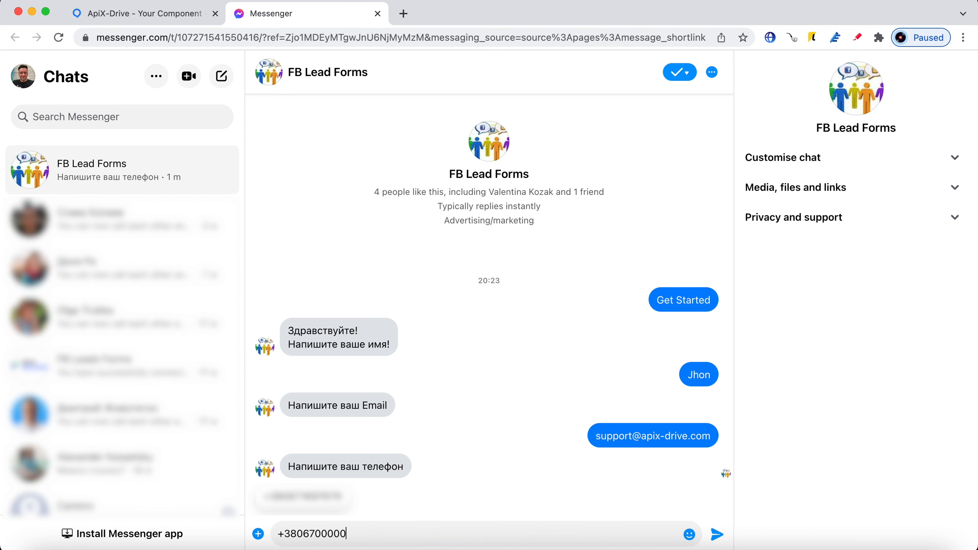
left_click(718, 528)
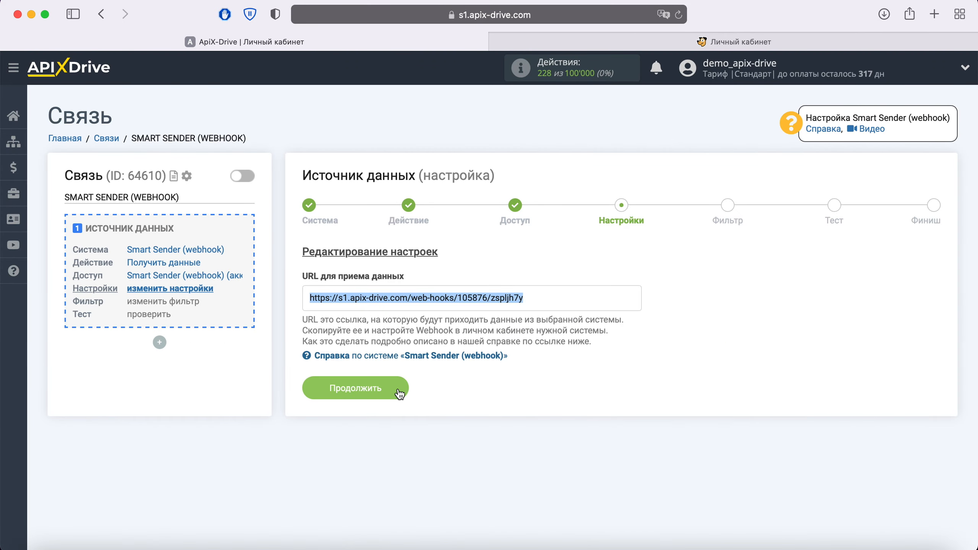
Continue past Настройки and Фильтр, accept the Тест lead data, and go to Финиш
left_click(397, 388)
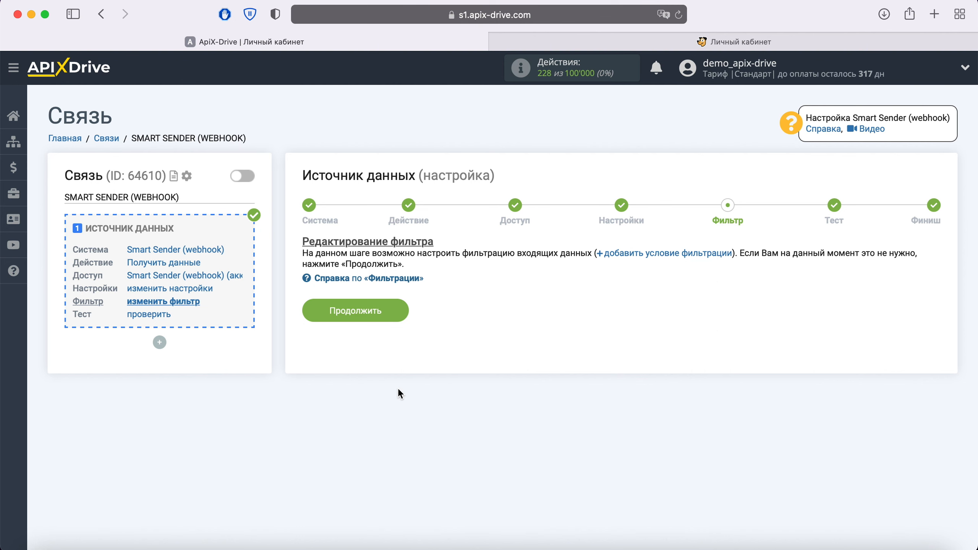
left_click(402, 311)
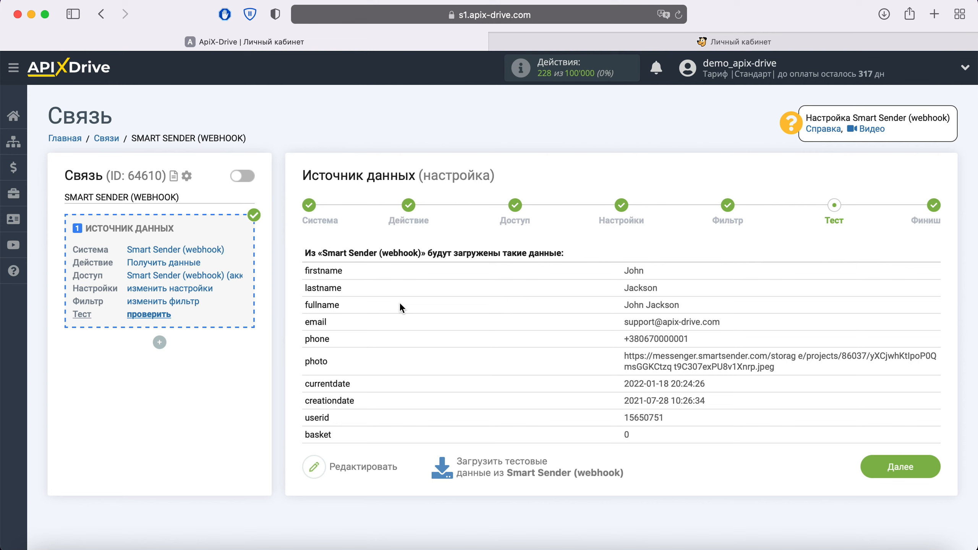
left_click(922, 466)
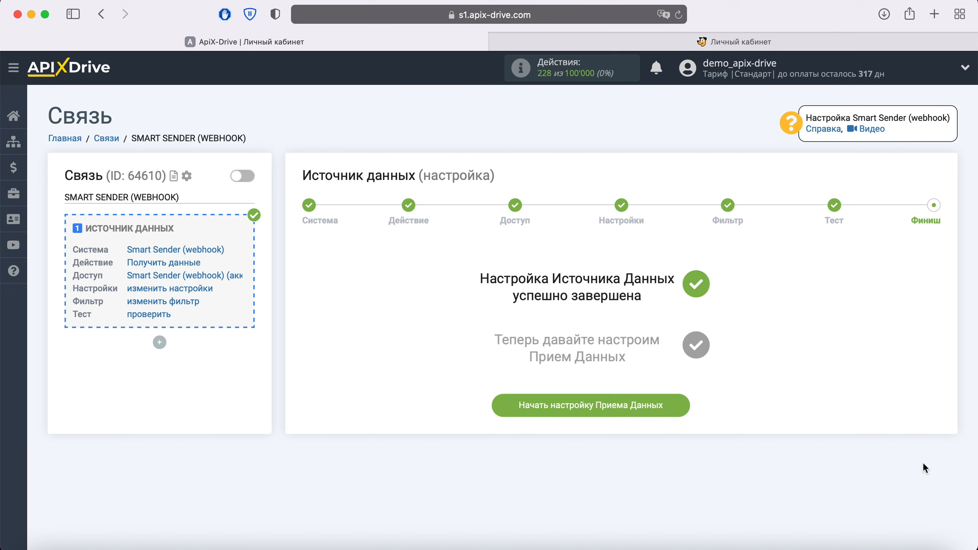
Start the receiving setup with Unisender as the target system
left_click(675, 405)
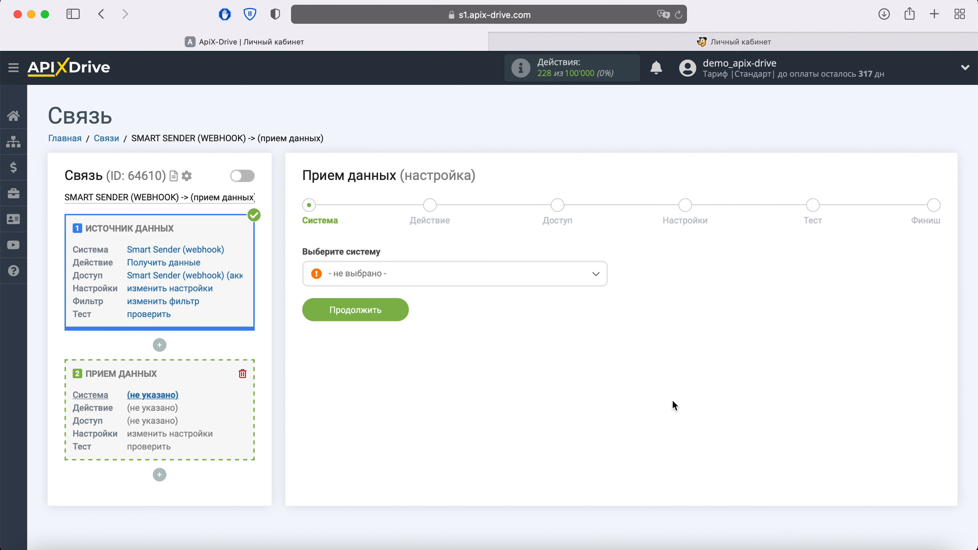
left_click(463, 278)
scroll(502, 381, "down", 15)
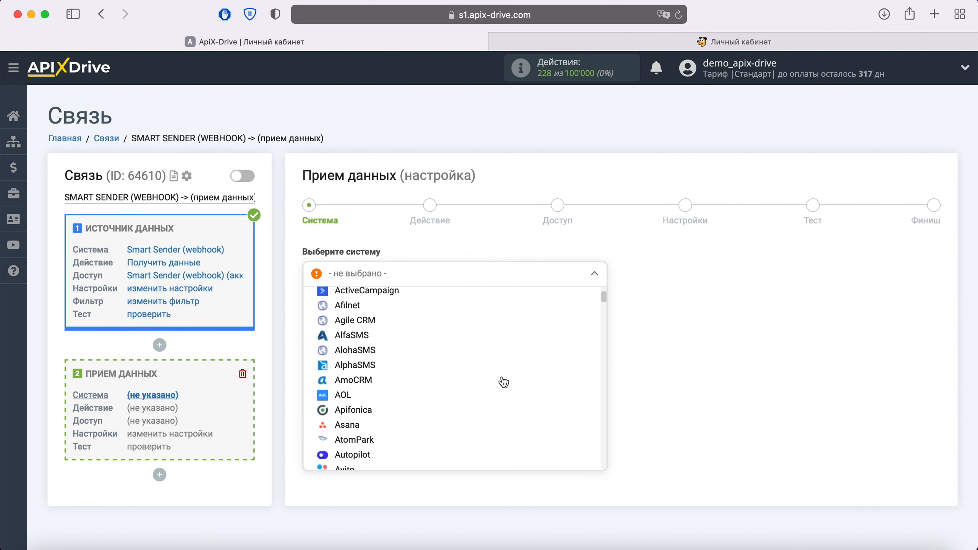
scroll(504, 382, "down", 20)
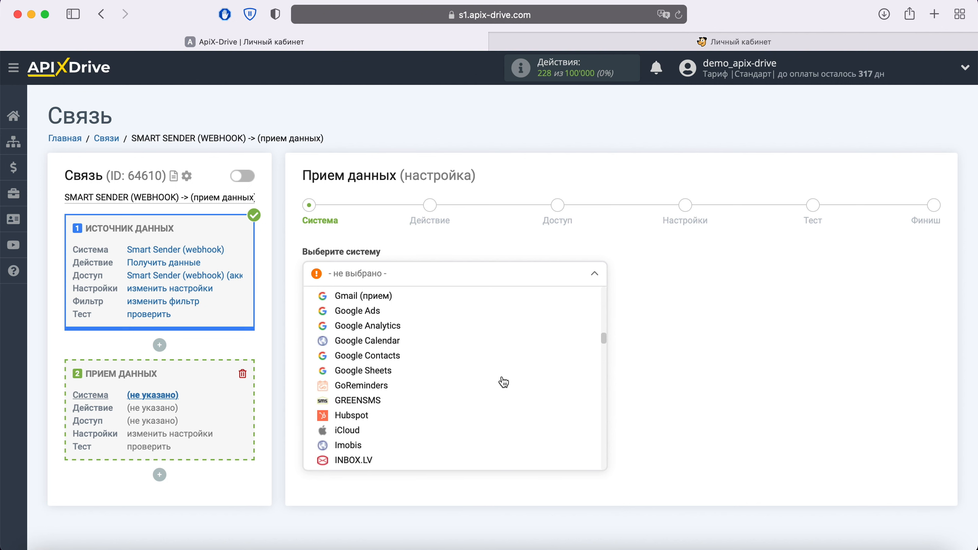
scroll(504, 382, "down", 20)
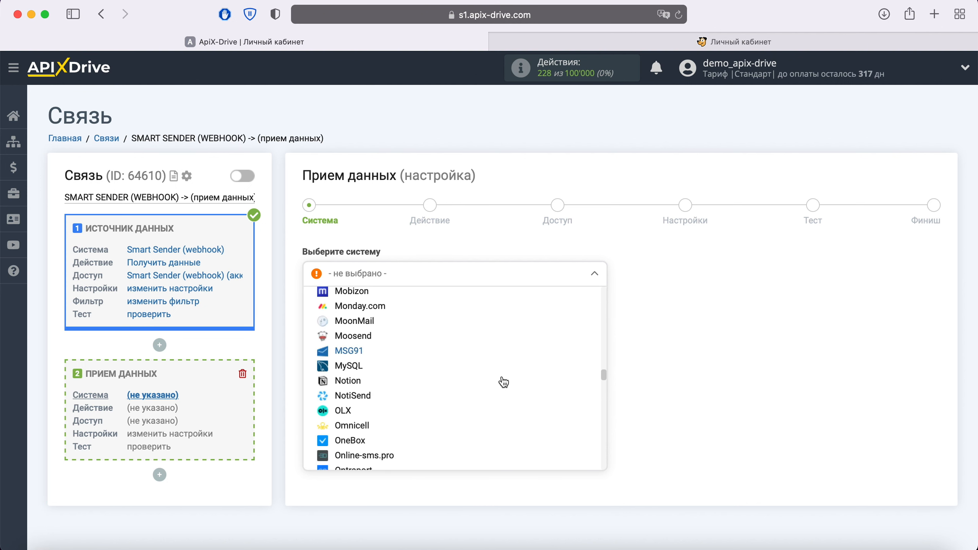
scroll(503, 382, "down", 20)
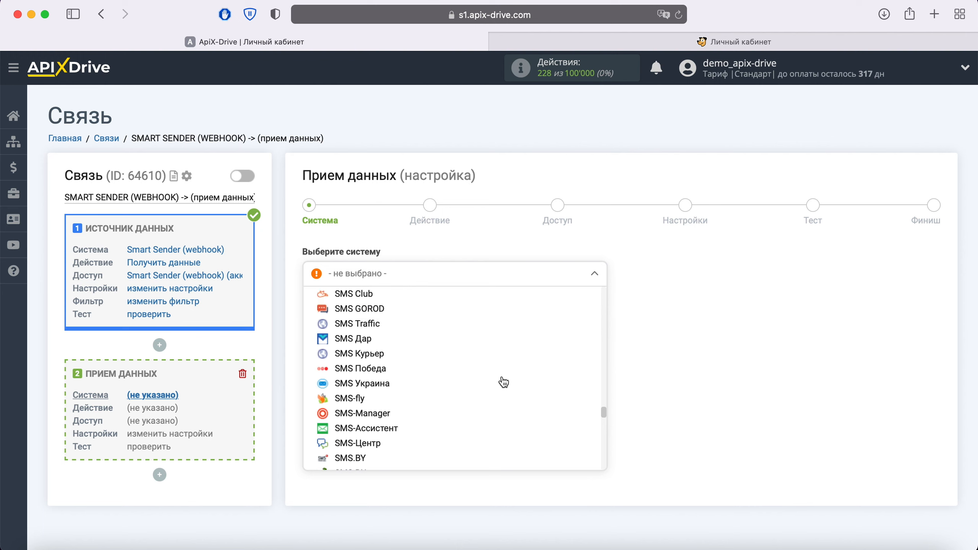
scroll(503, 382, "down", 15)
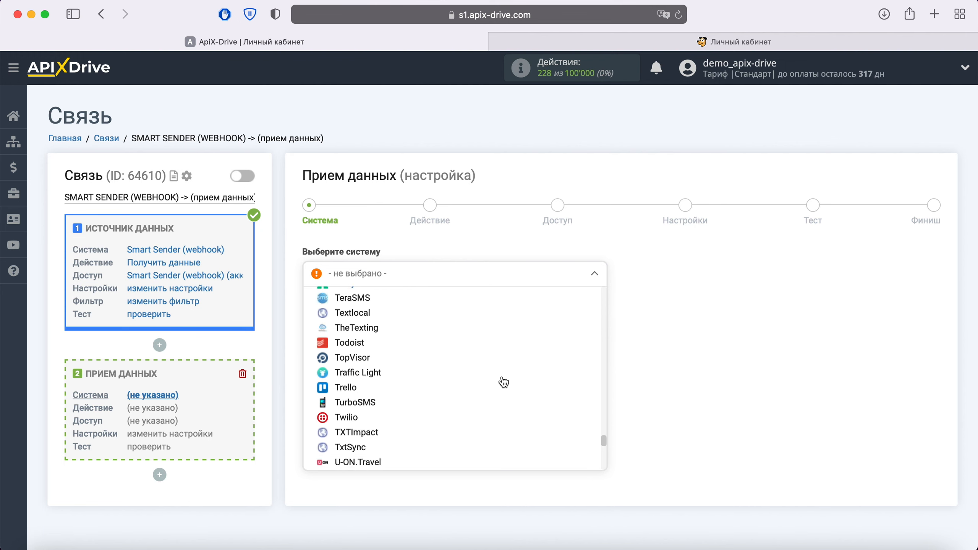
left_click(364, 402)
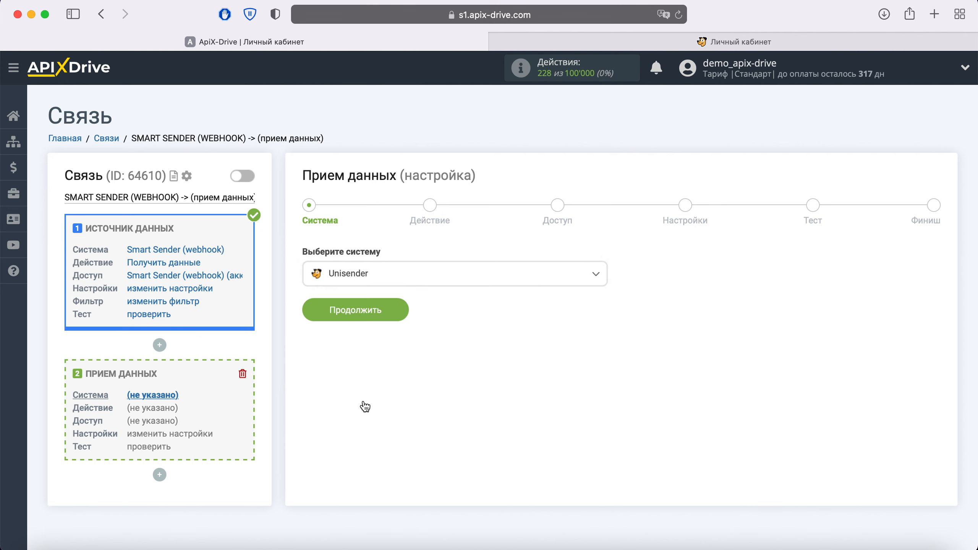
left_click(396, 308)
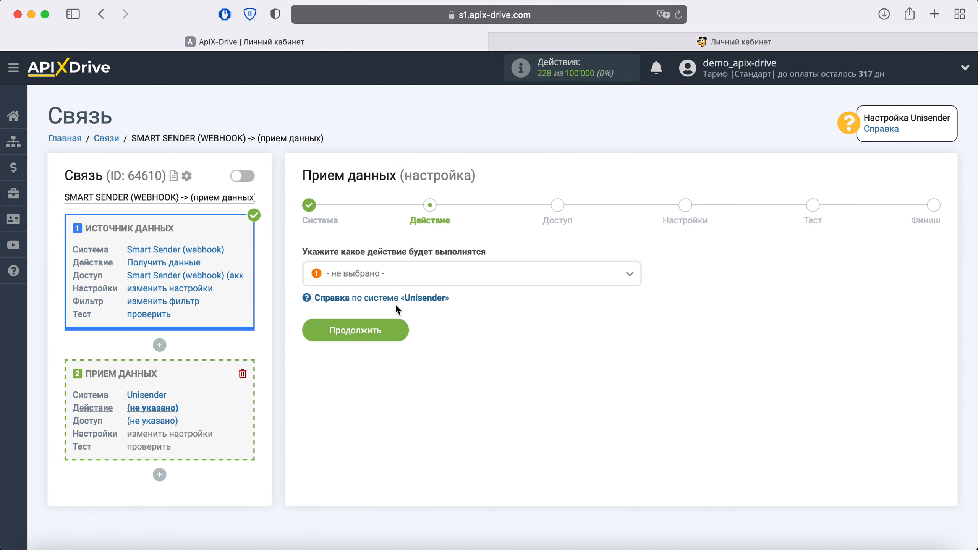
Set the Unisender action to Добавить E-mail and proceed to the Доступ step
left_click(405, 282)
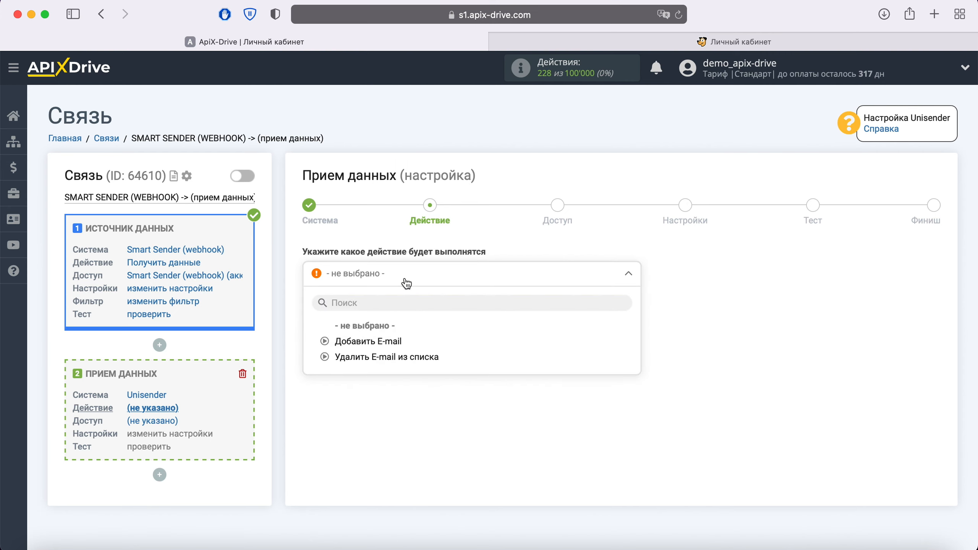
left_click(398, 341)
left_click(397, 338)
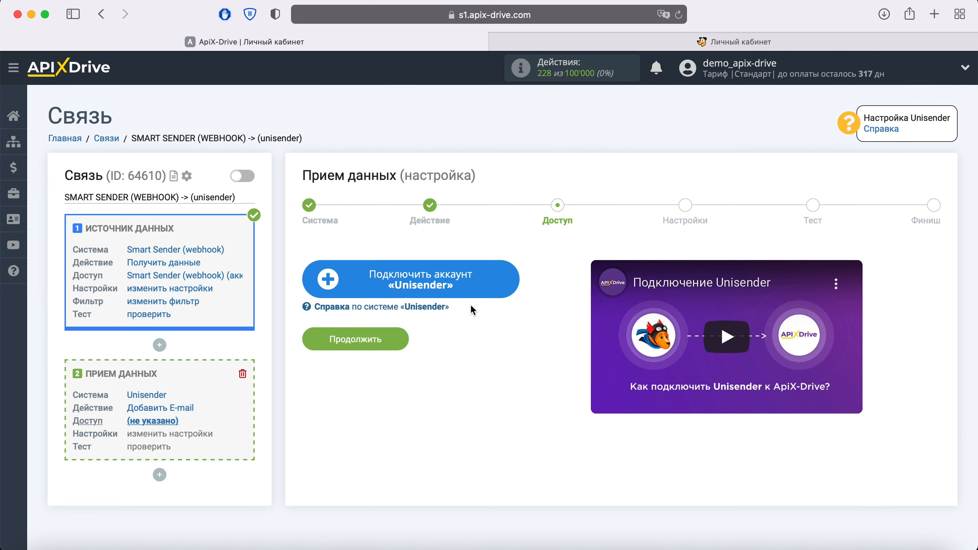
Open the Unisender account integration form, then switch to the Unisender dashboard tab
left_click(494, 288)
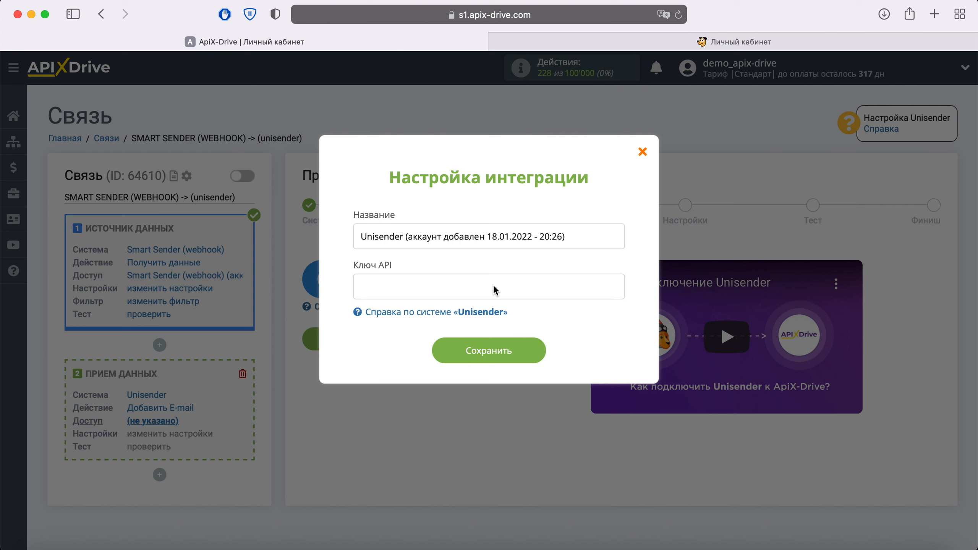
left_click(717, 43)
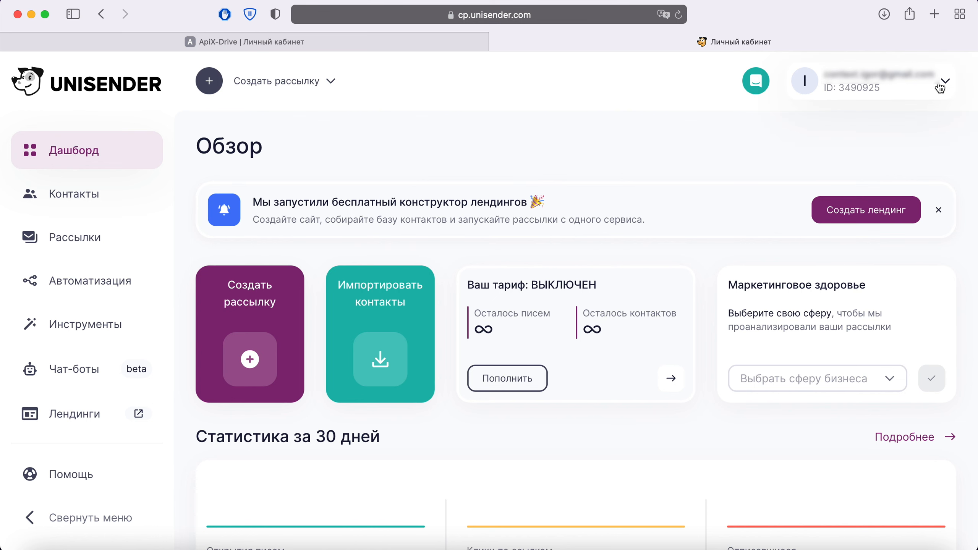
In Unisender's Интеграция и API settings, reveal the full API key by submitting the account password
left_click(939, 83)
left_click(782, 379)
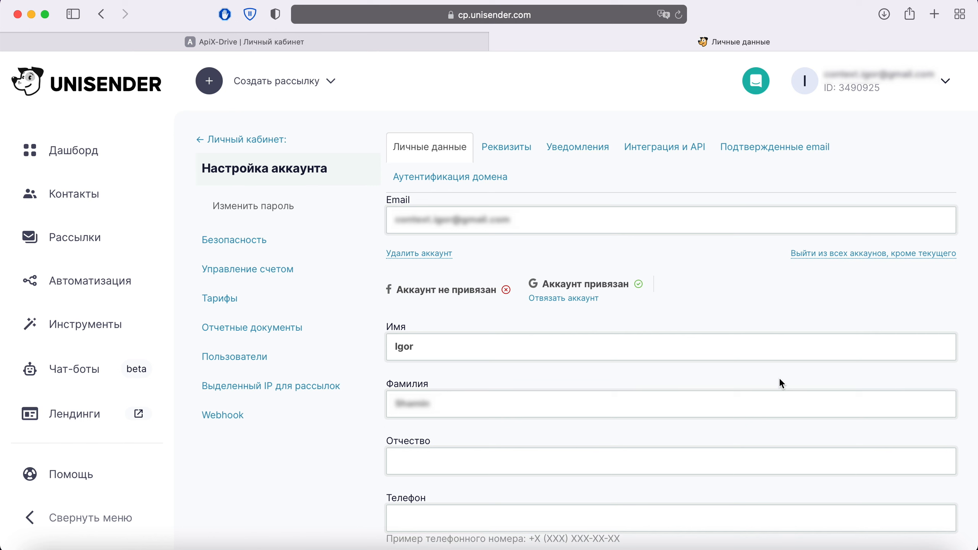
left_click(671, 152)
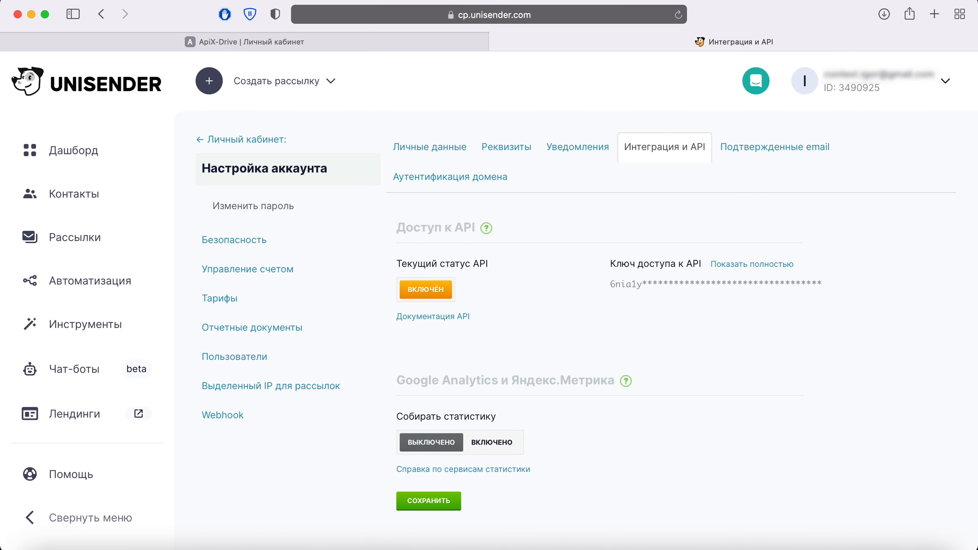
left_click(745, 266)
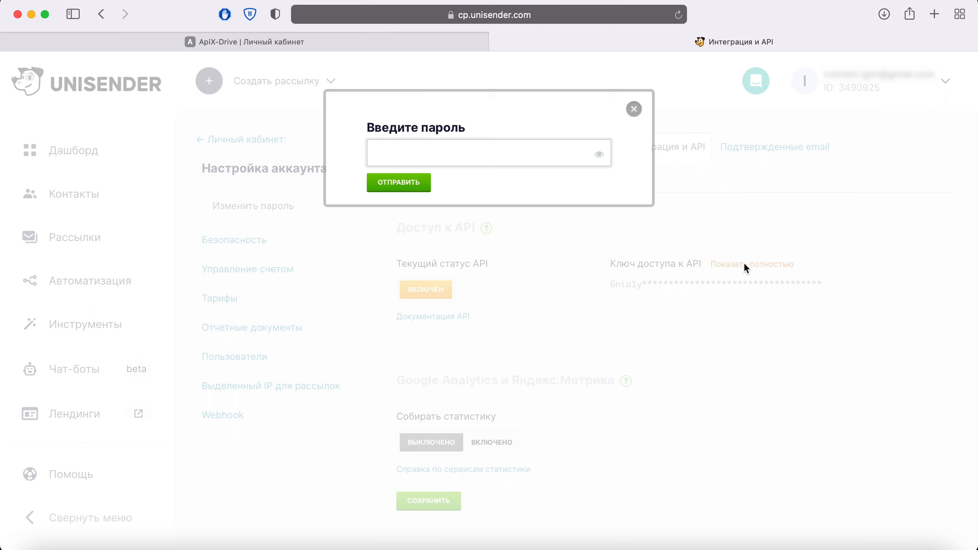
right_click(439, 153)
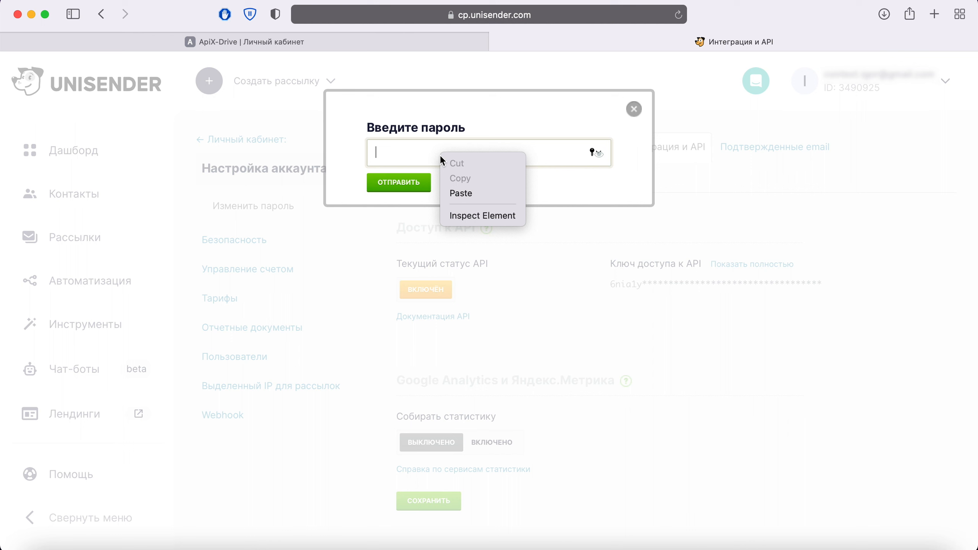
left_click(469, 193)
left_click(400, 184)
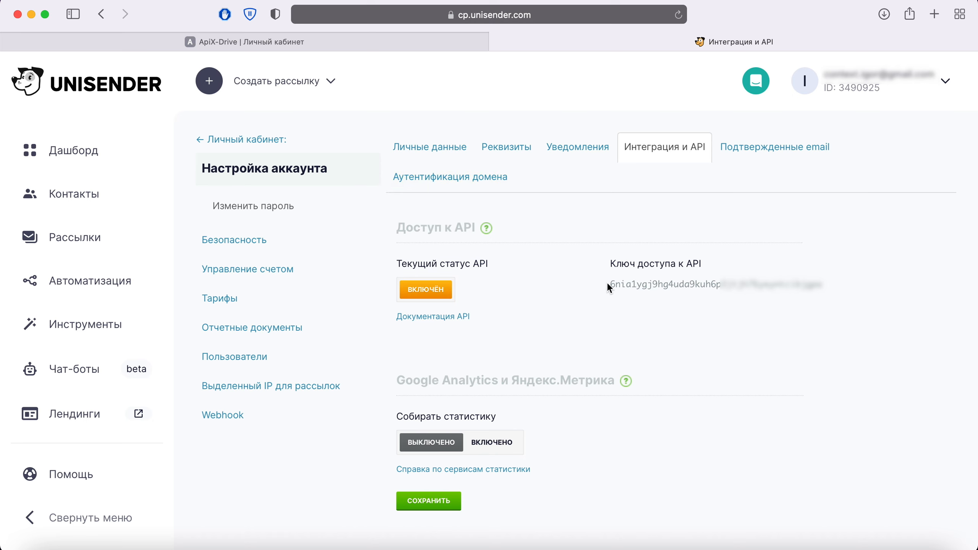
Copy the Unisender API access key and return to the ApiX-Drive integration dialog
left_click_drag(609, 285, 812, 283)
right_click(788, 284)
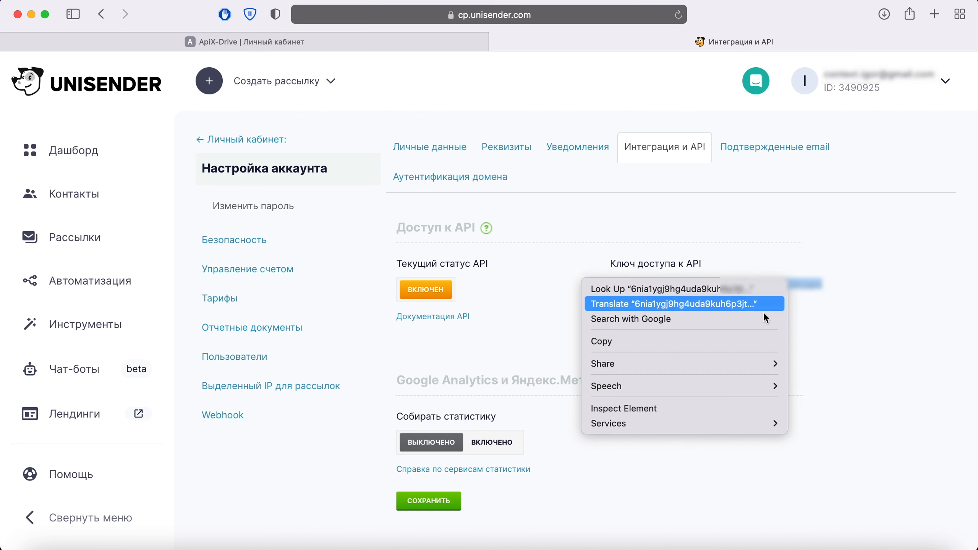
left_click(718, 346)
key("super+shift+bracketleft")
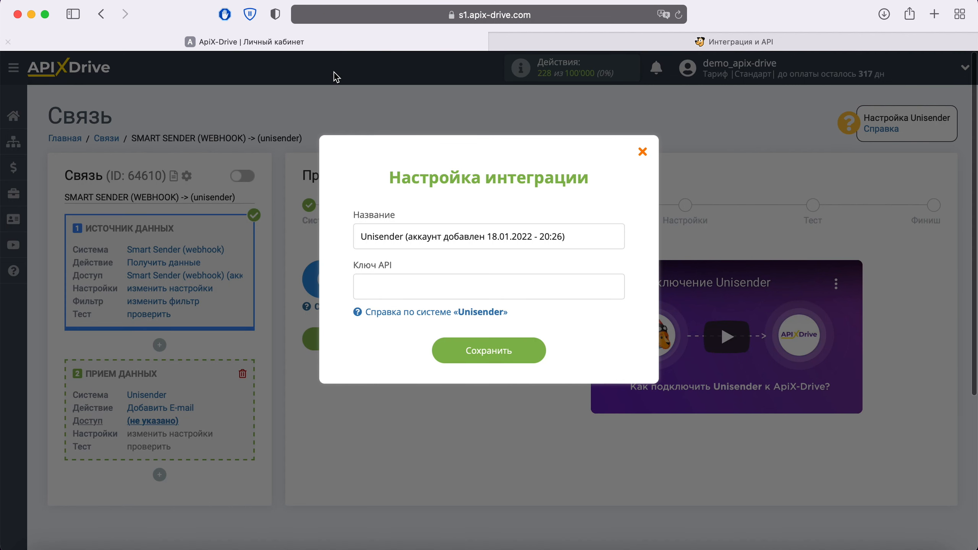
Paste the API key into Ключ API, save, select the new Unisender login and continue
right_click(399, 286)
left_click(422, 326)
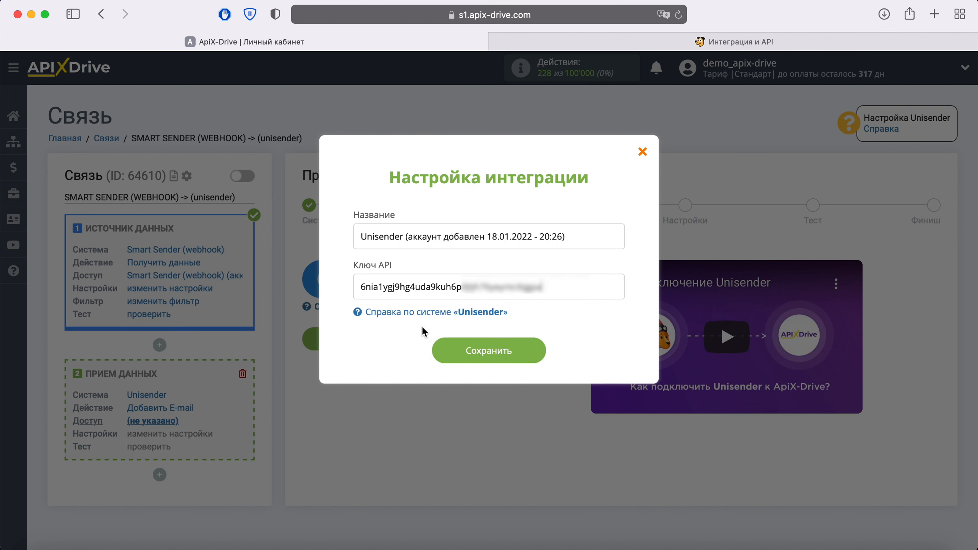
left_click(512, 350)
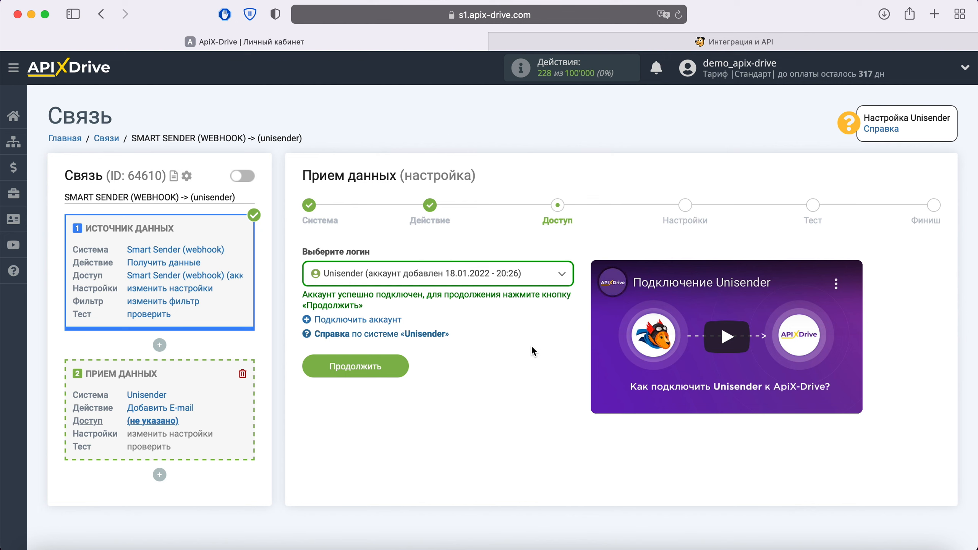
left_click(549, 274)
left_click(496, 356)
left_click(403, 366)
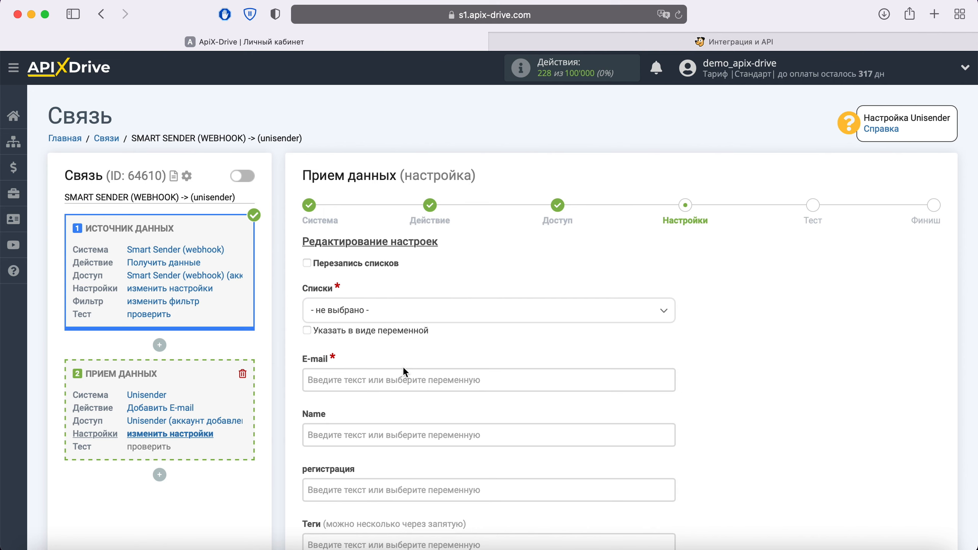
Target the Лиды из Smart Sender list and map email to E-mail and firstname to Name
left_click(413, 316)
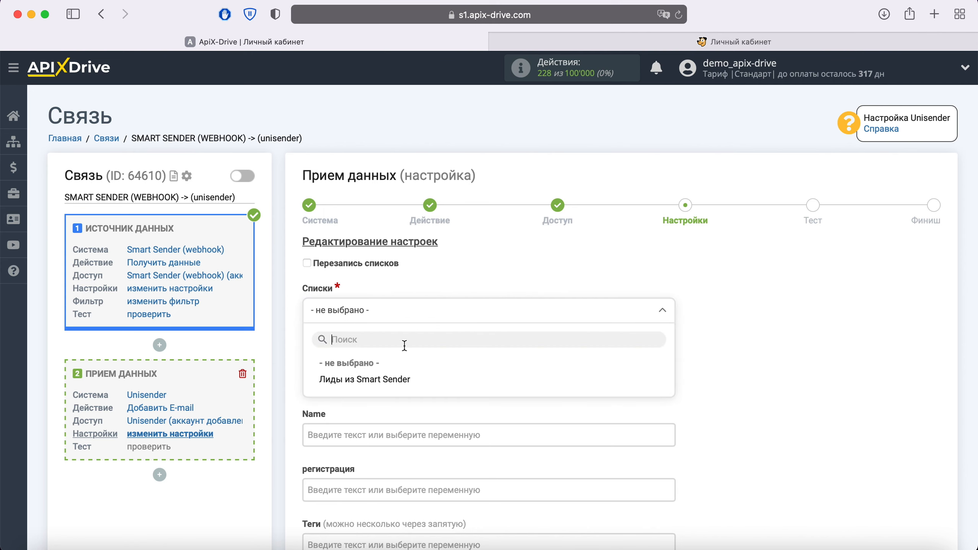
left_click(401, 381)
scroll(402, 384, "down", 5)
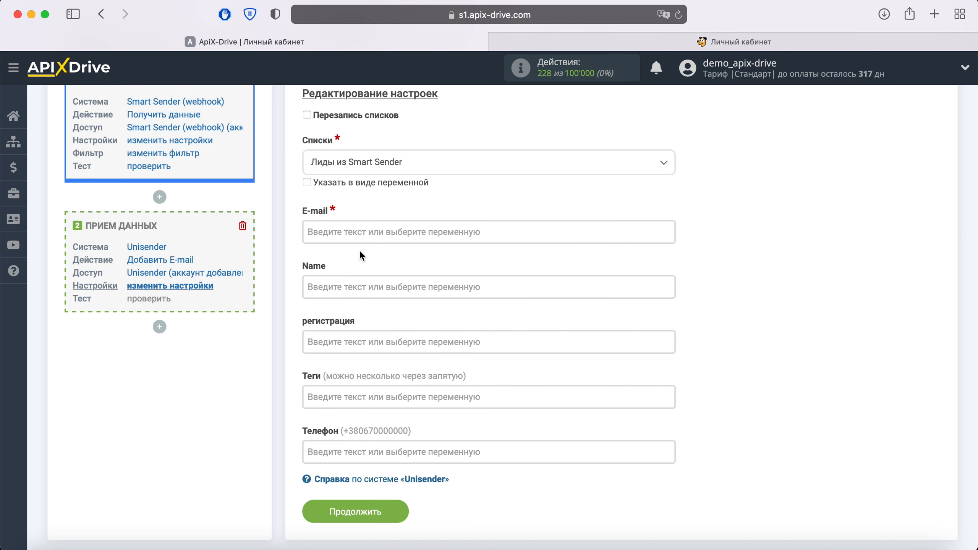
left_click(356, 233)
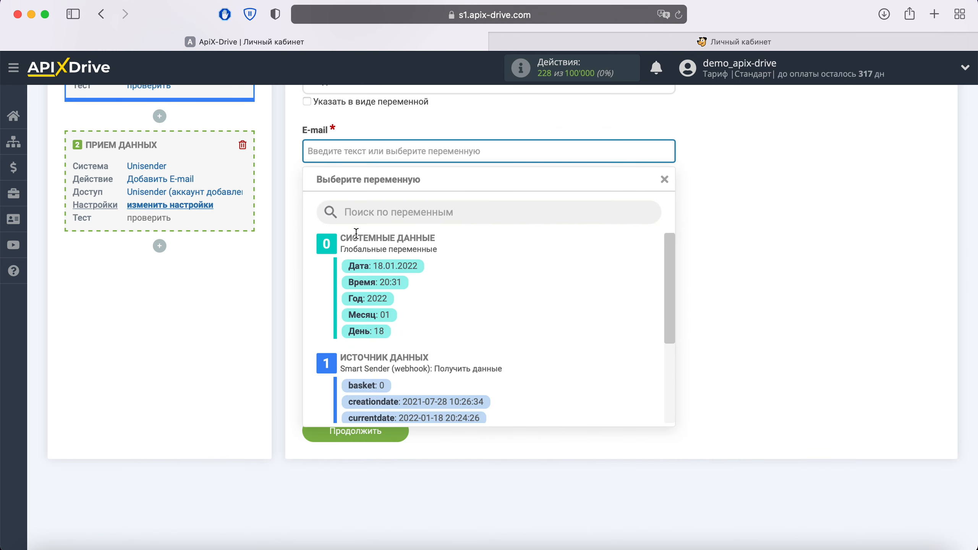
scroll(614, 270, "down", 5)
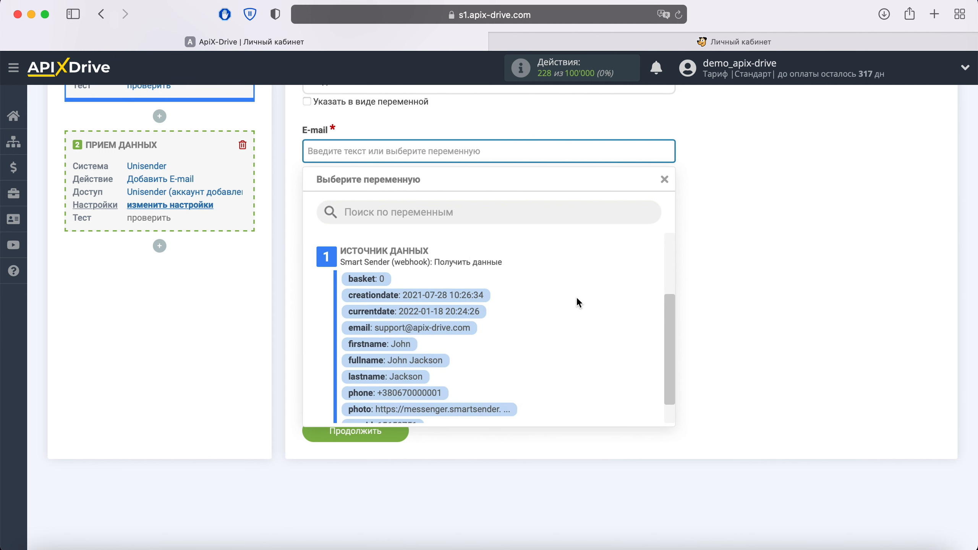
left_click(468, 329)
left_click(410, 208)
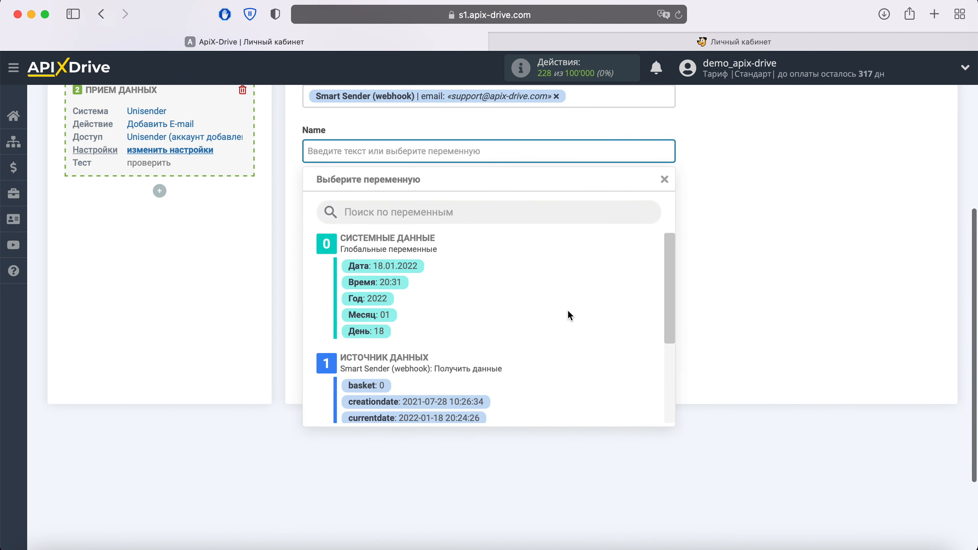
scroll(567, 310, "down", 5)
left_click(376, 345)
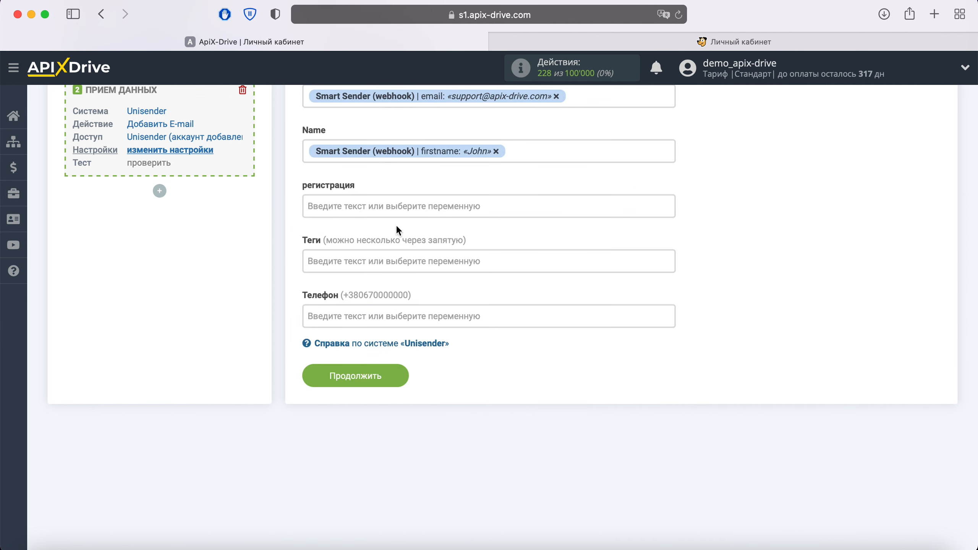
Map currentdate to регистрация, userid to Теги, phone to Телефон, then continue to the test preview
left_click(425, 206)
scroll(576, 293, "down", 2)
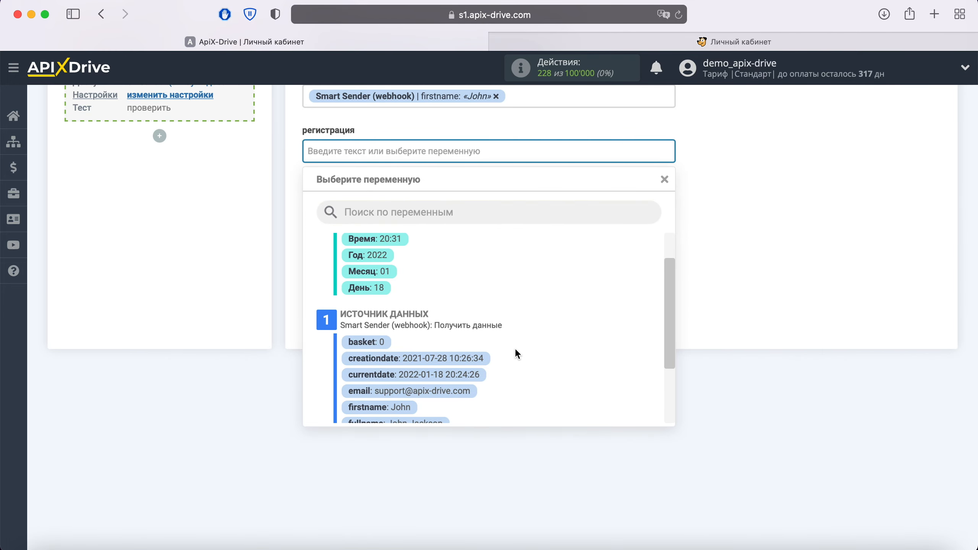
left_click(412, 374)
left_click(411, 210)
scroll(635, 329, "down", 1)
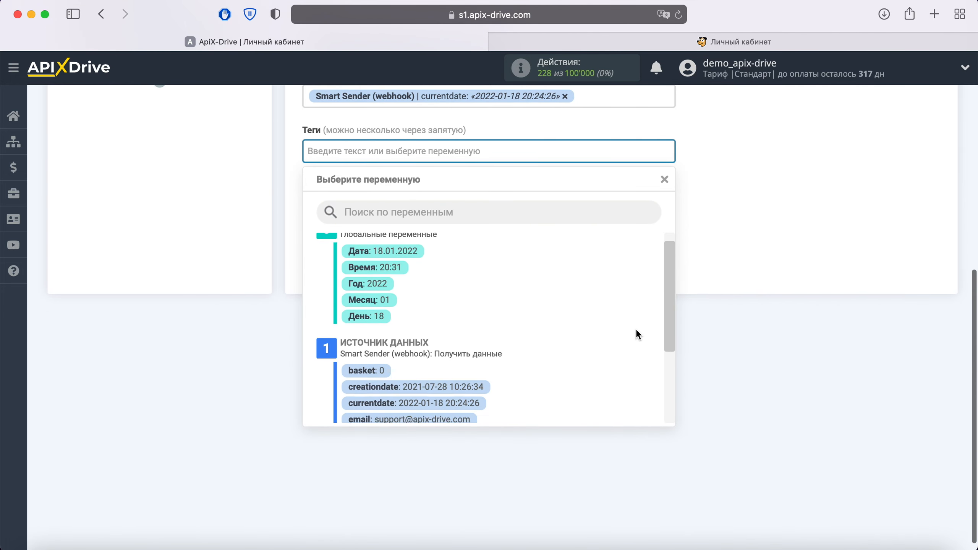
scroll(636, 328, "down", 5)
left_click(412, 396)
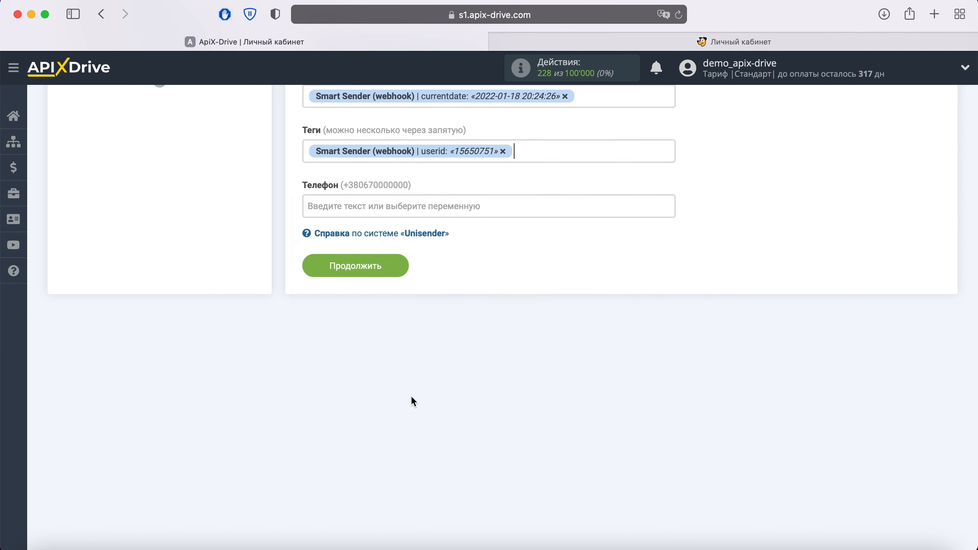
left_click(384, 206)
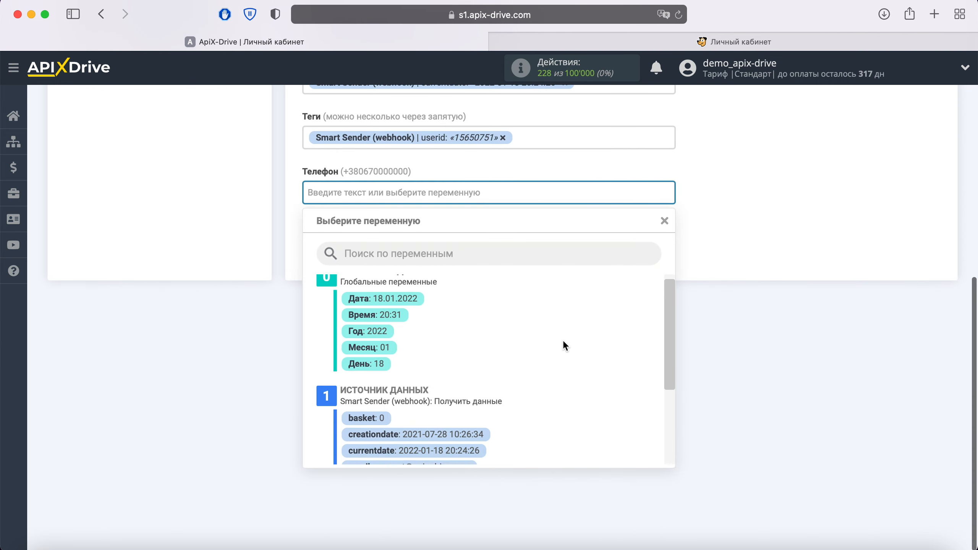
scroll(563, 342, "down", 4)
left_click(435, 444)
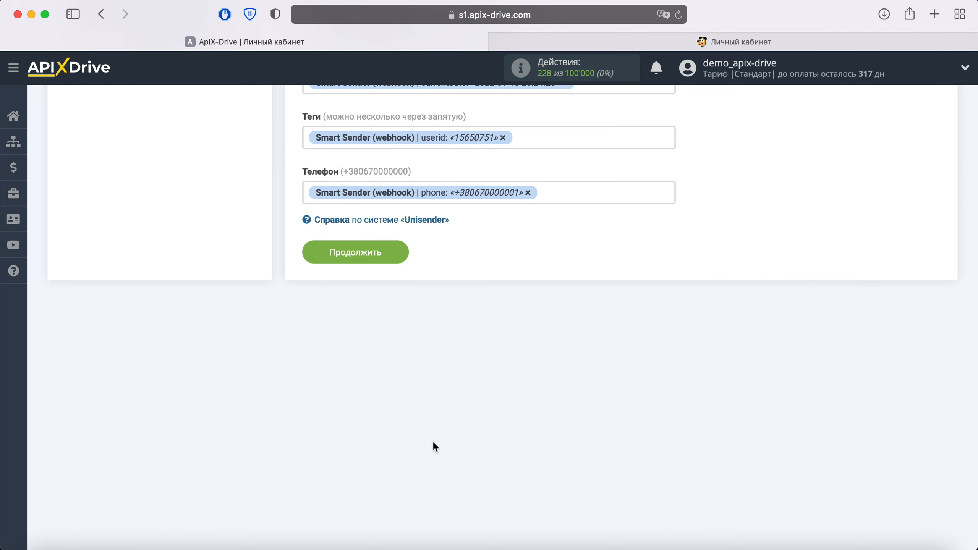
left_click(393, 254)
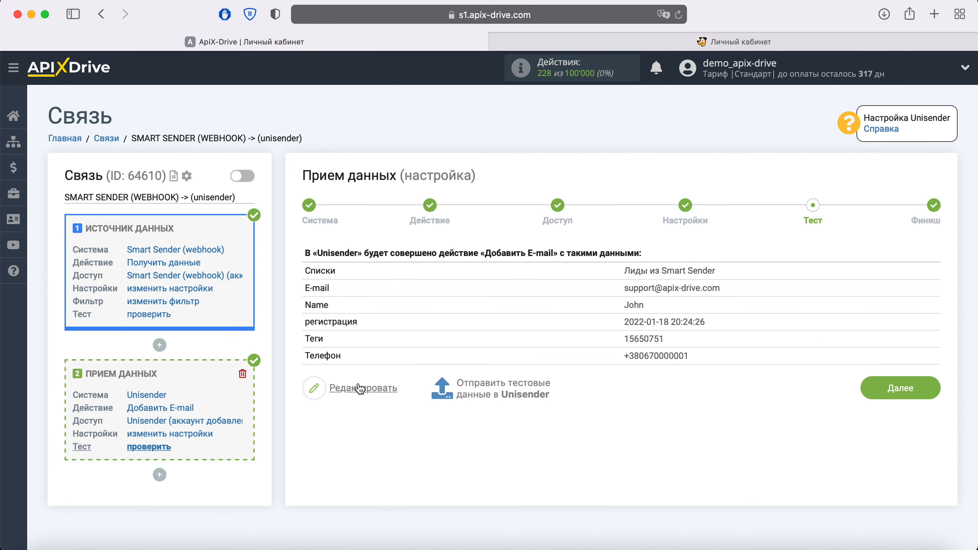
Send the test data to Unisender, then bring up the Unisender Обзор dashboard
left_click(497, 390)
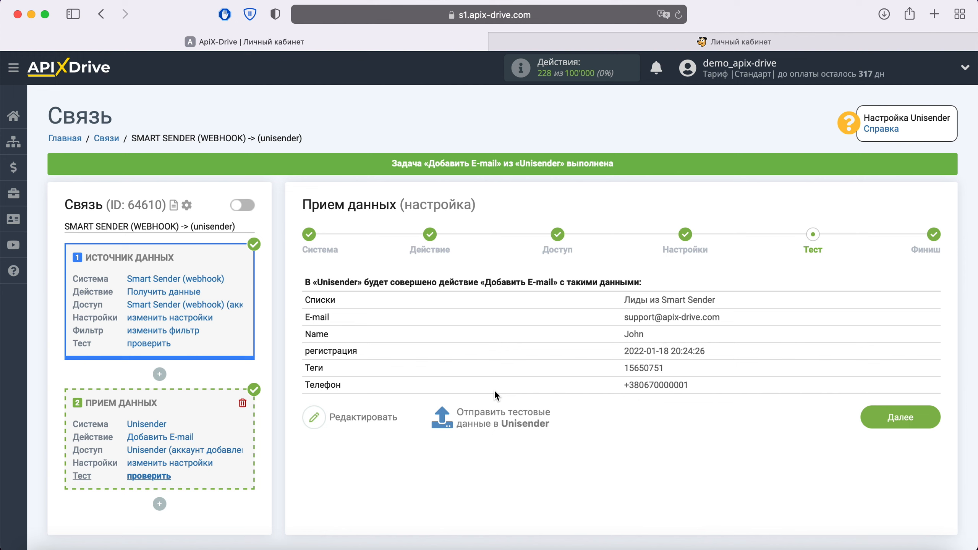
left_click(689, 43)
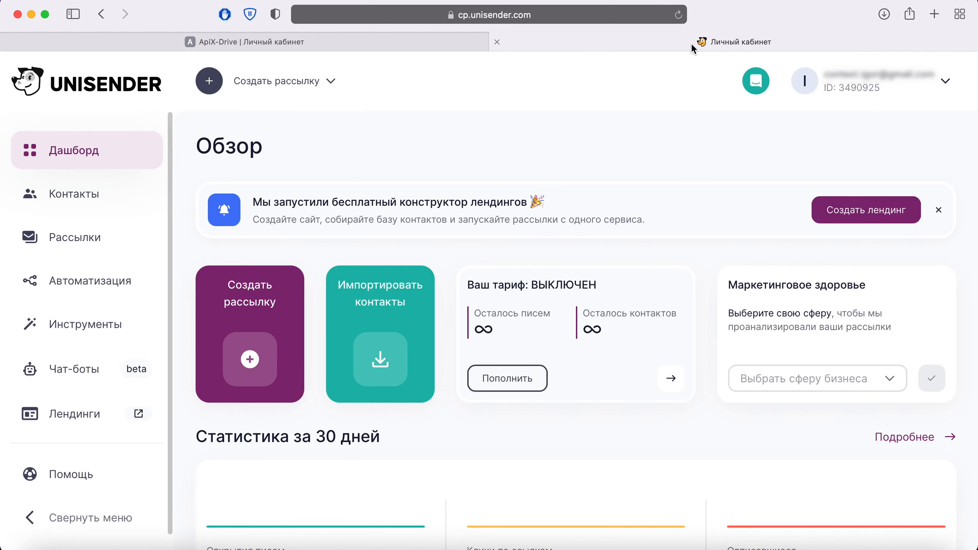
Check the test contact's phone, name, date and tag in the Лиды из Smart Sender list, then return to ApiX-Drive
left_click(79, 197)
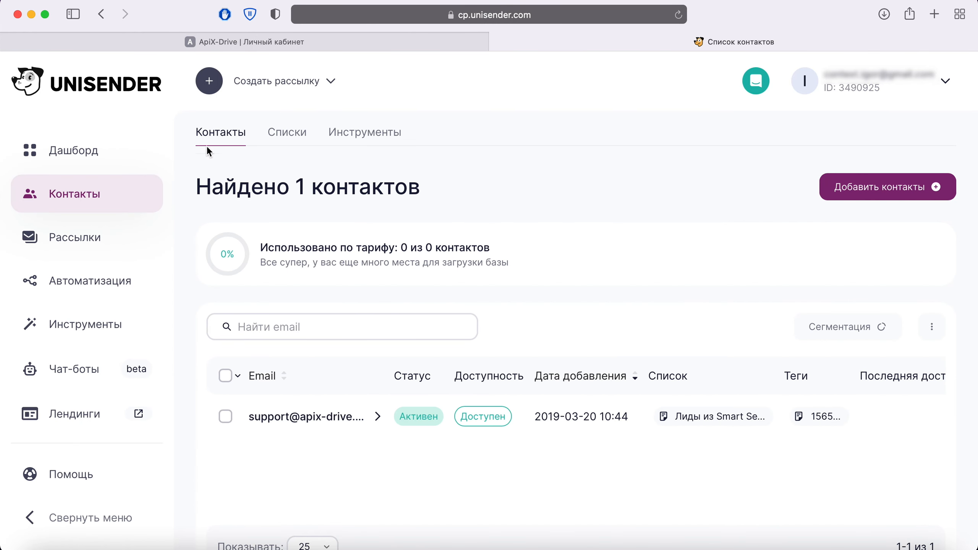
left_click(287, 137)
left_click(316, 349)
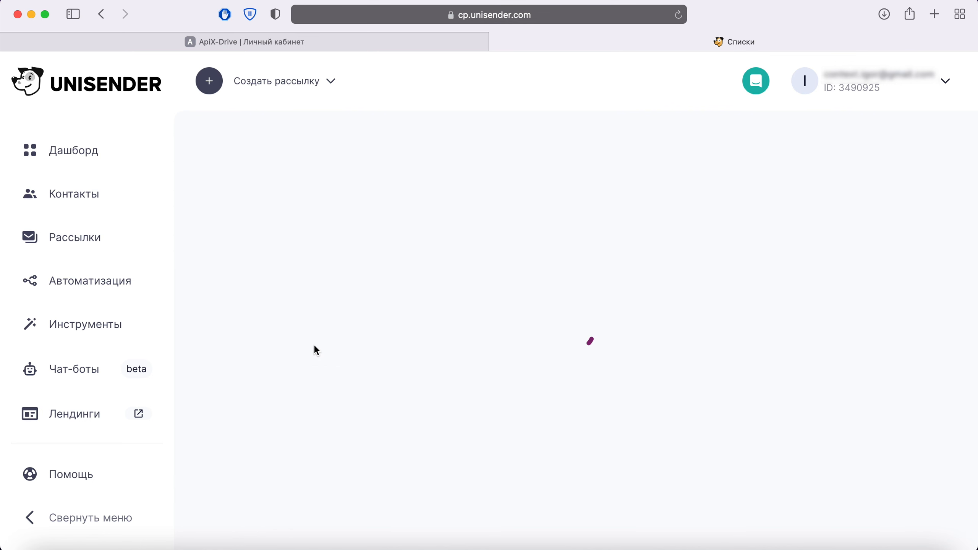
left_click(329, 389)
scroll(770, 262, "down", 4)
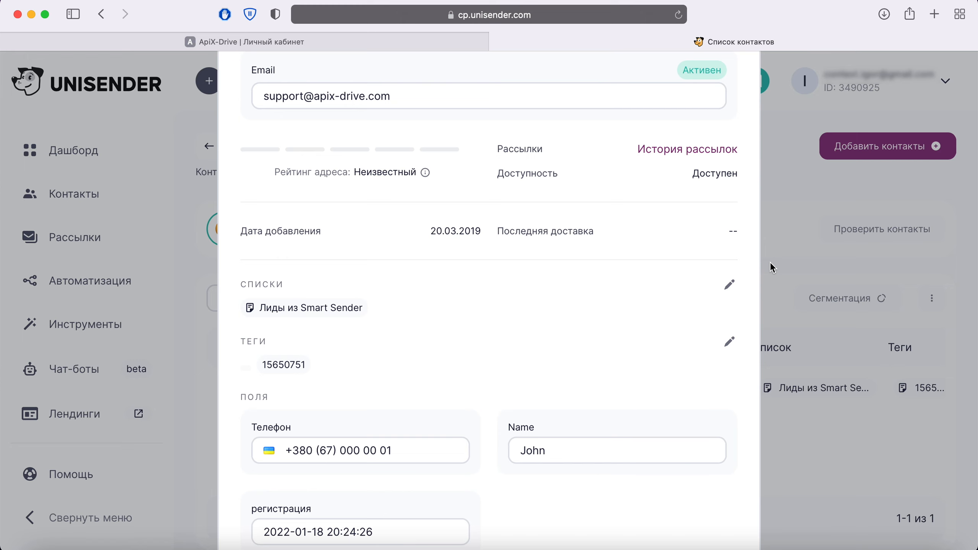
left_click(335, 42)
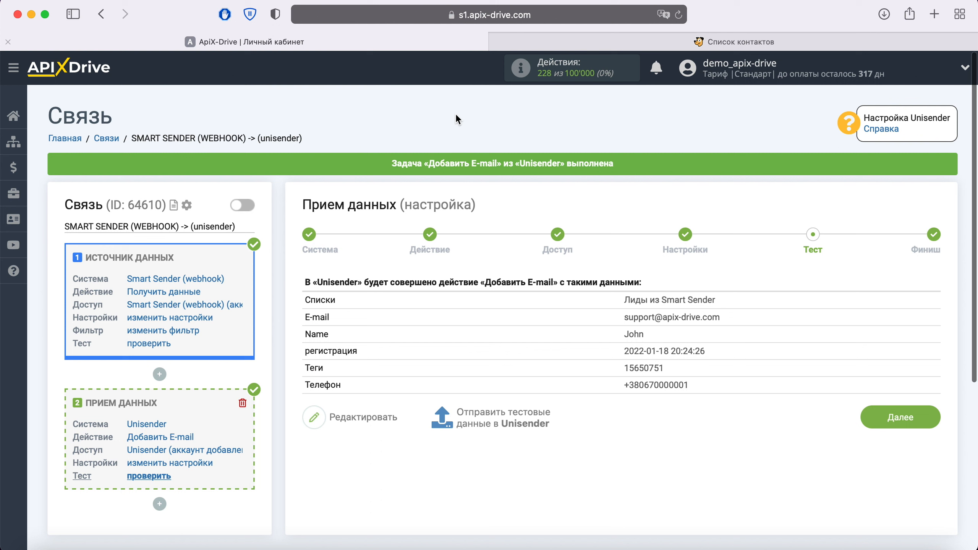
Finish the setup, enable auto-update for the SMART SENDER (WEBHOOK) -> (unisender) connection, and save a 5 минут interval
left_click(929, 416)
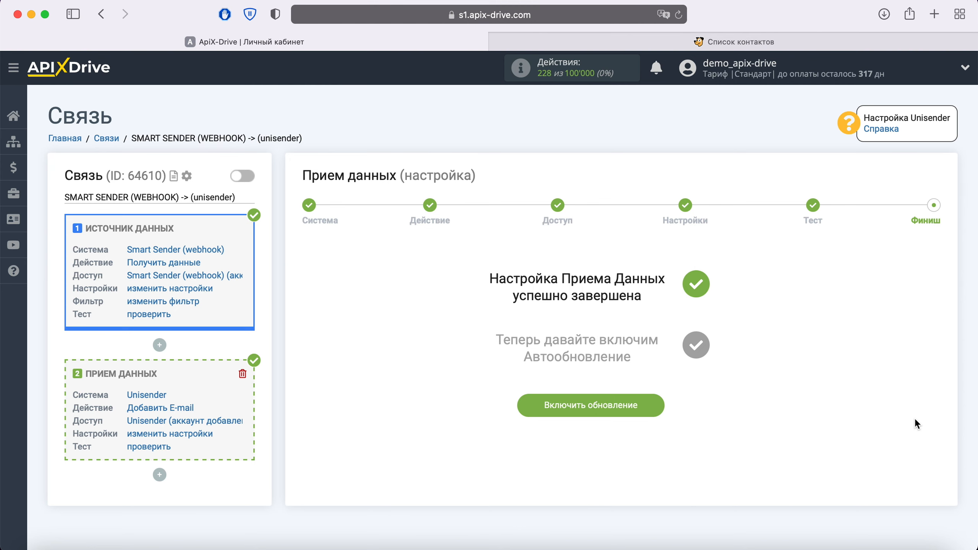
left_click(647, 408)
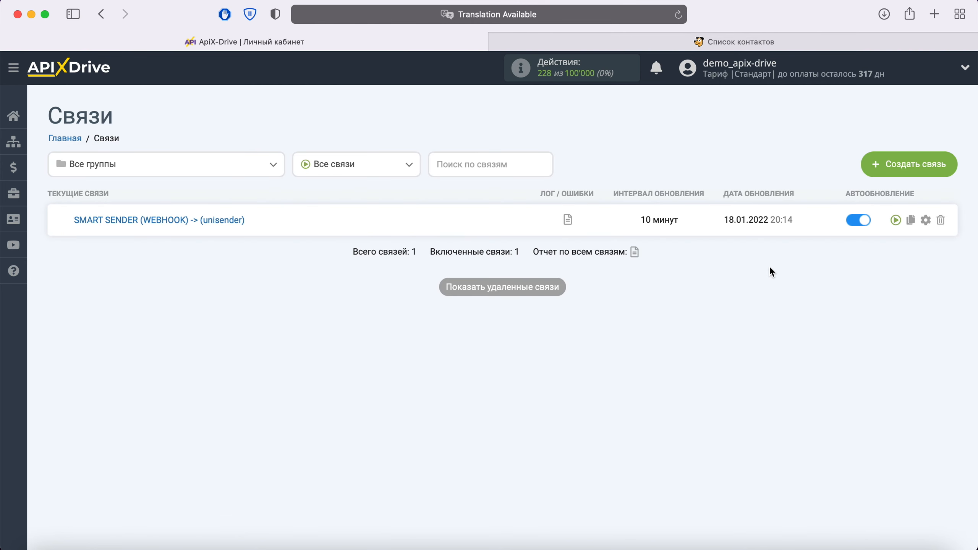
left_click(926, 220)
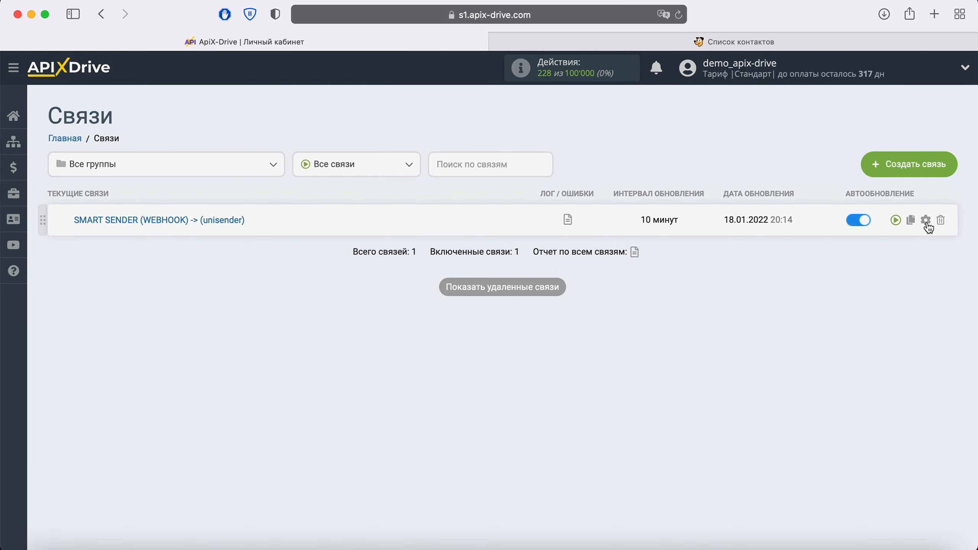
left_click(587, 314)
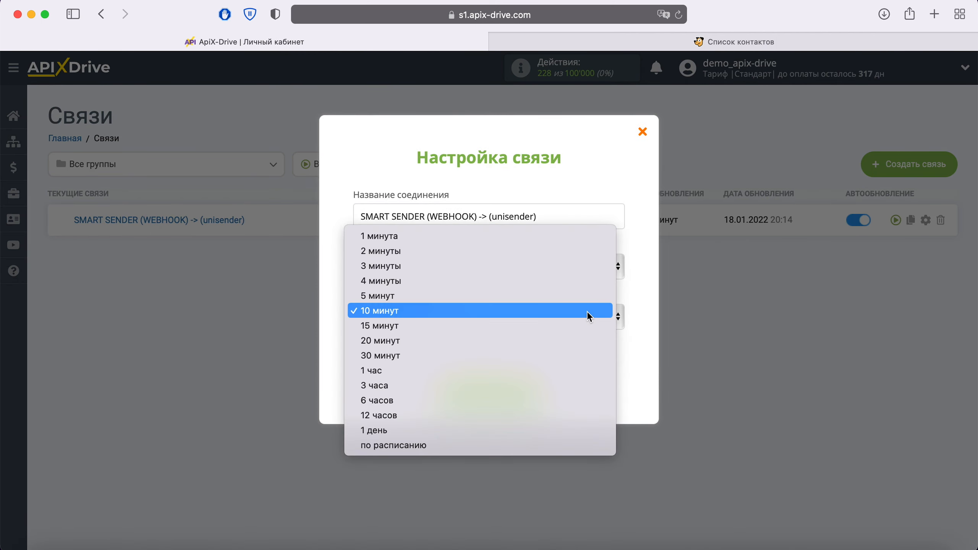
left_click(523, 300)
left_click(527, 390)
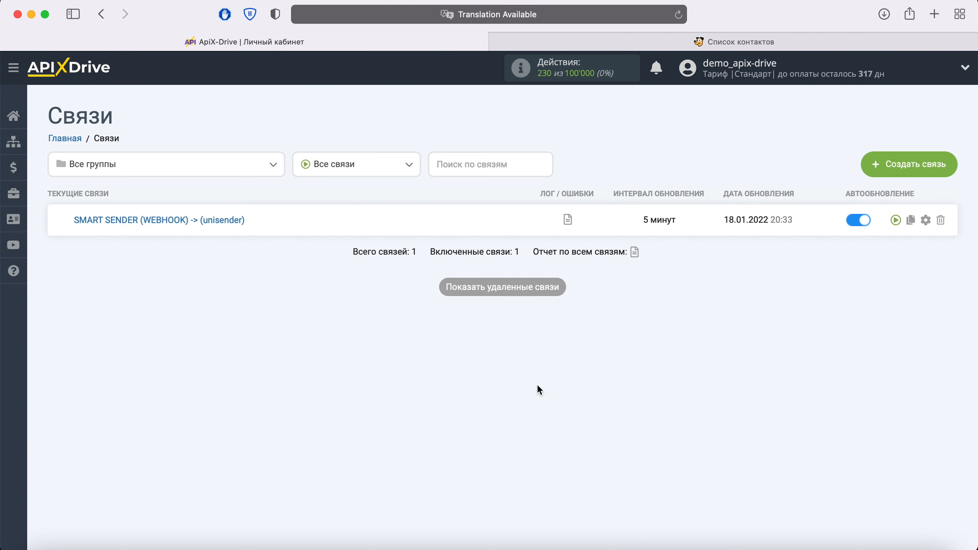